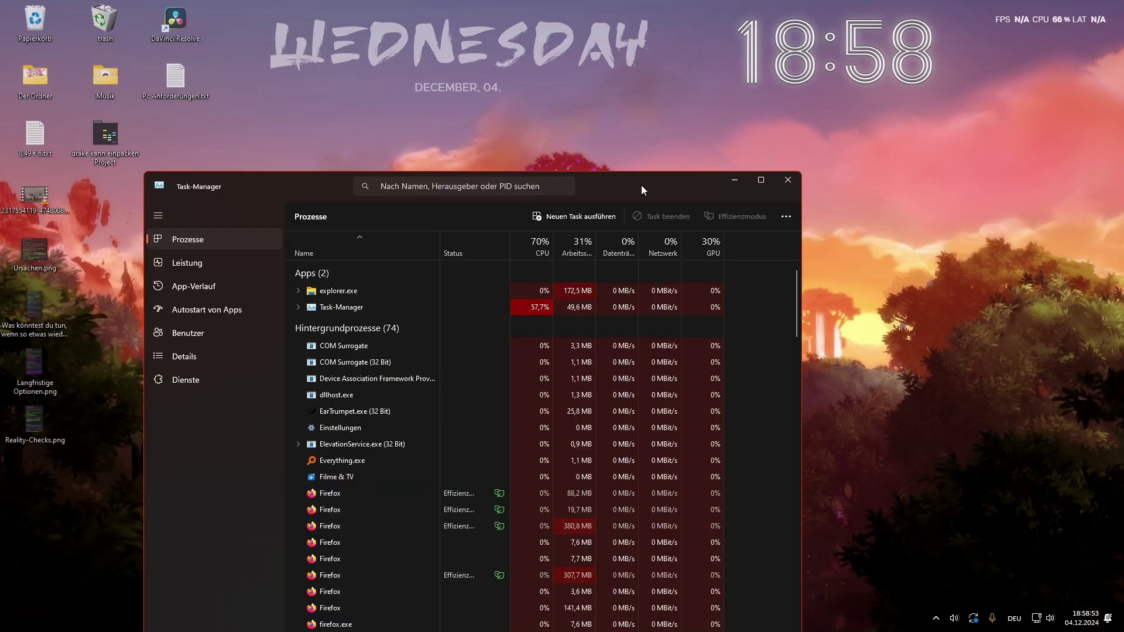
Switch Task Manager to its Details process list and start the Cry of Fear launcher
left_click_drag(641, 186, 714, 73)
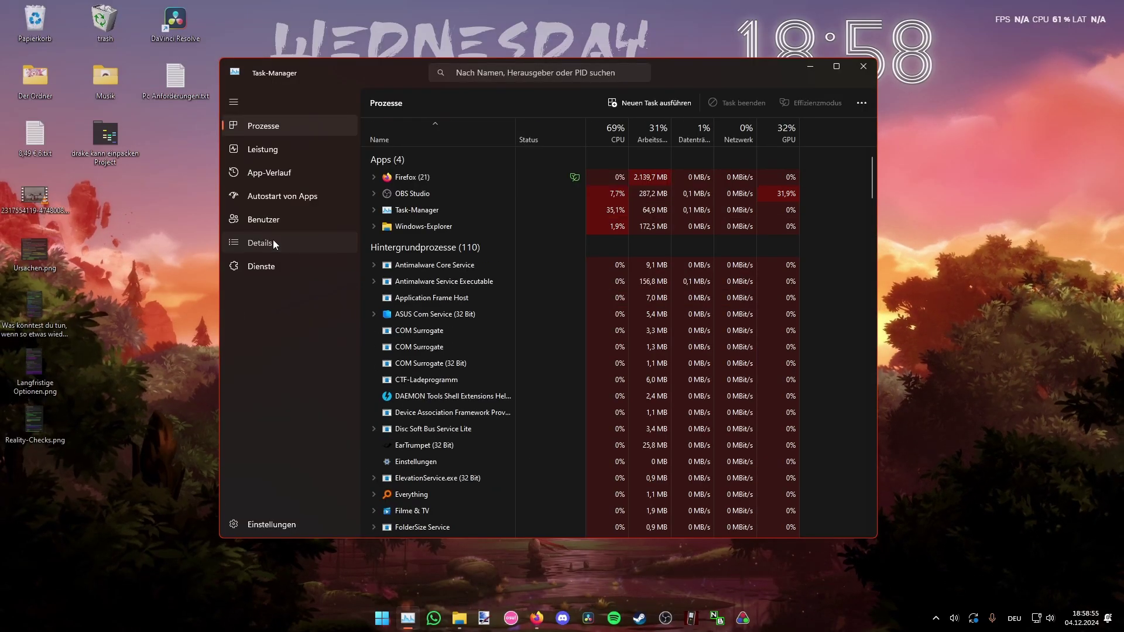
left_click(273, 243)
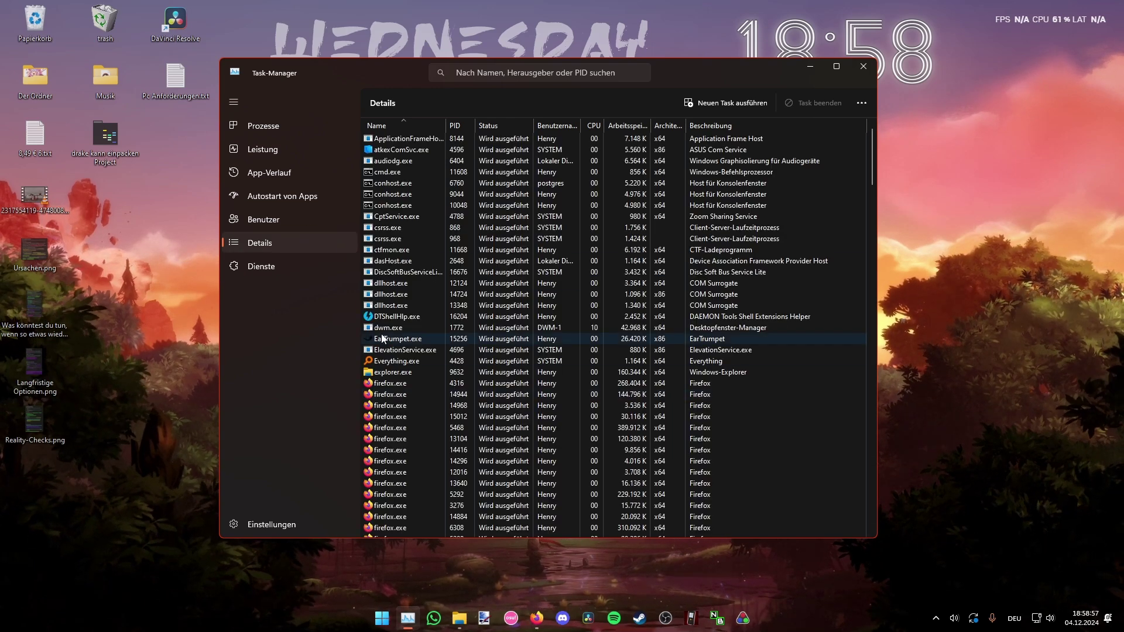
left_click(690, 618)
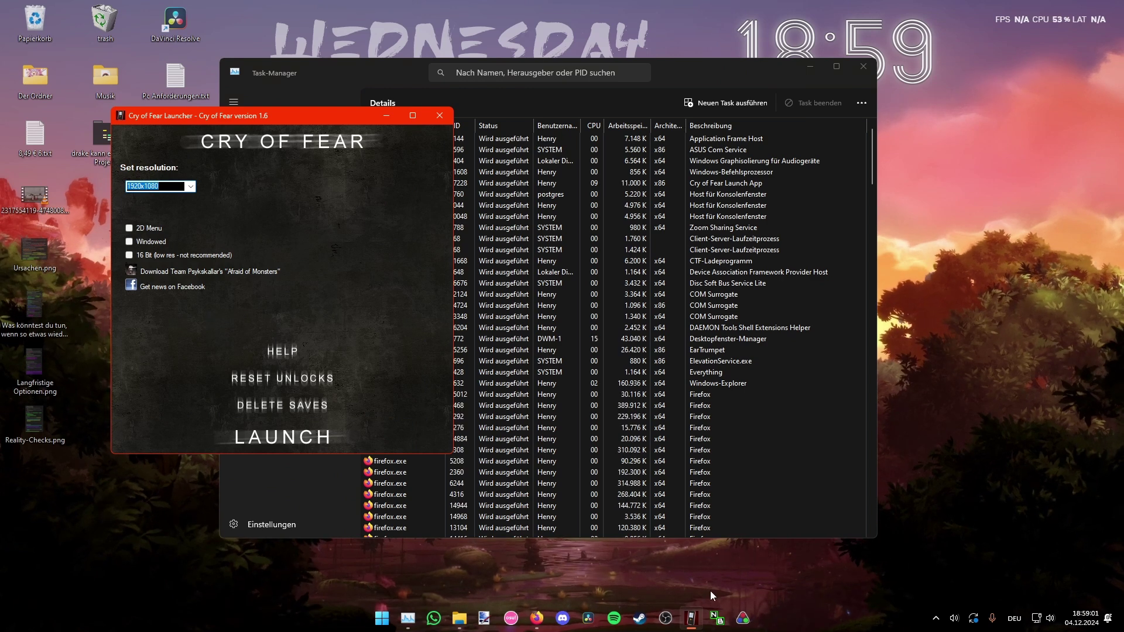
Launch the Cry of Fear game, then return to Task Manager where cof.exe appears
left_click(302, 433)
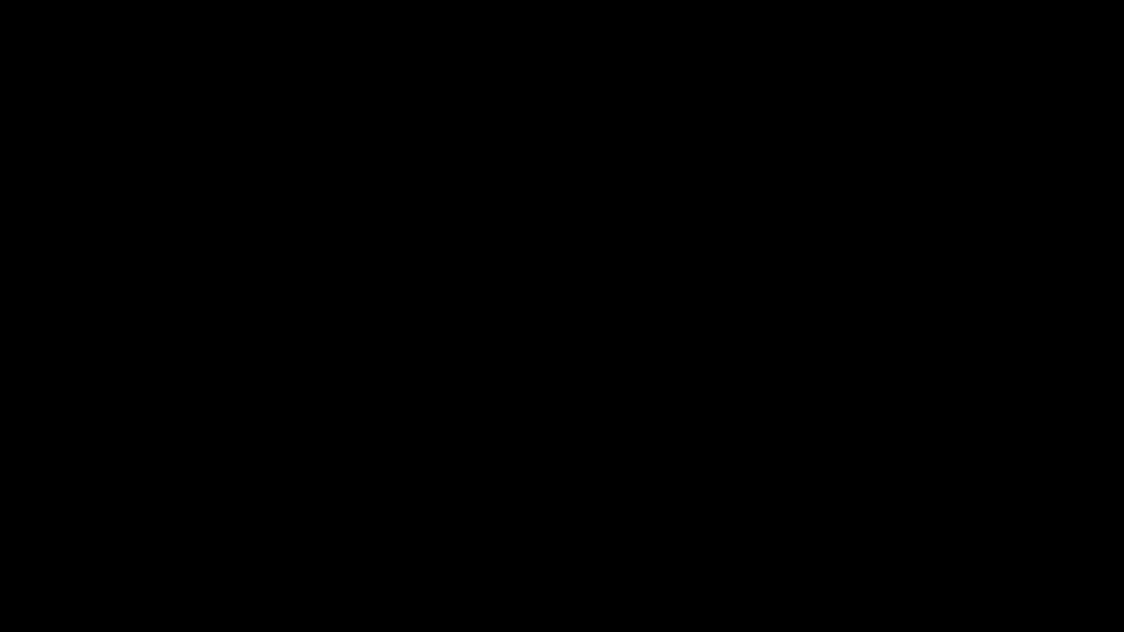
key("super")
left_click(369, 619)
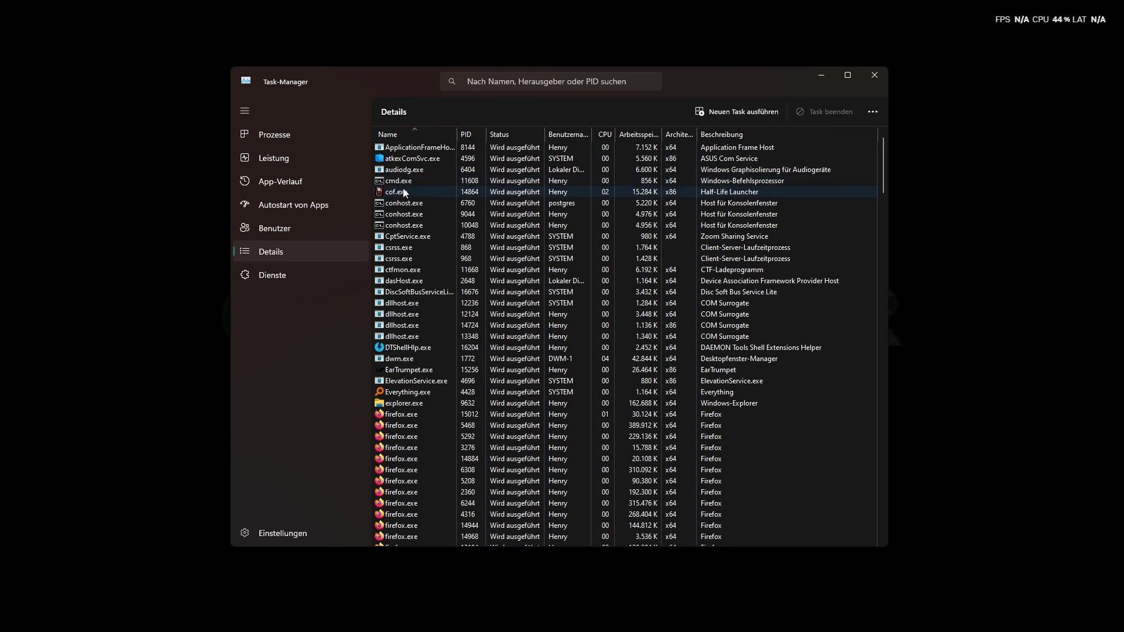
View the priority levels for cof.exe in Task Manager's Details list, then close Task Manager
right_click(405, 189)
mouse_move(360, 254)
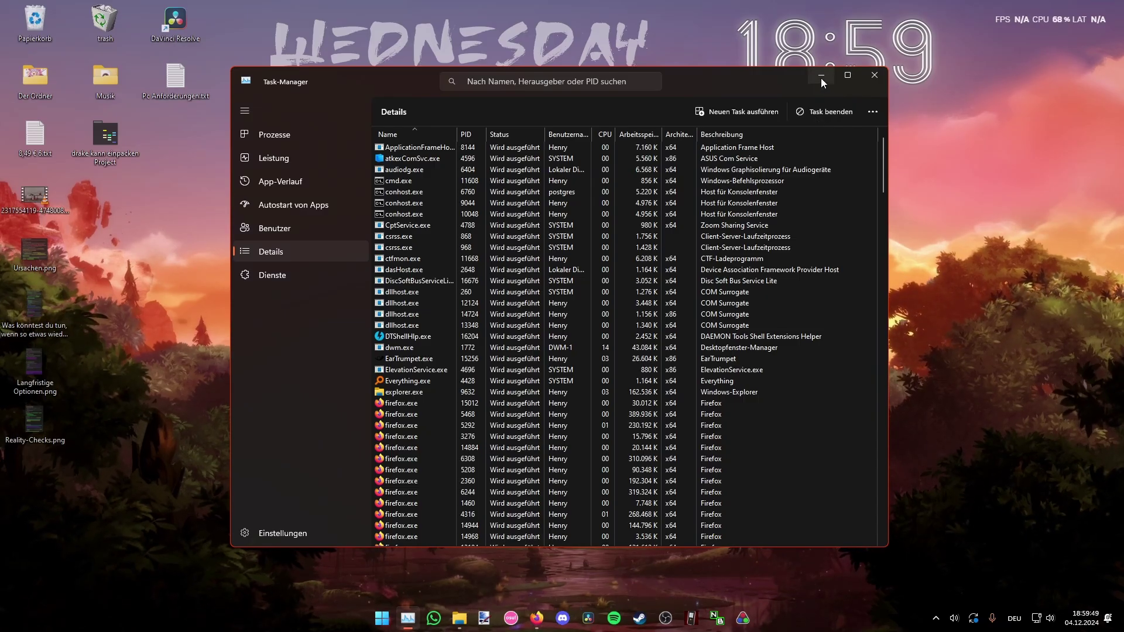
key("alt+F4")
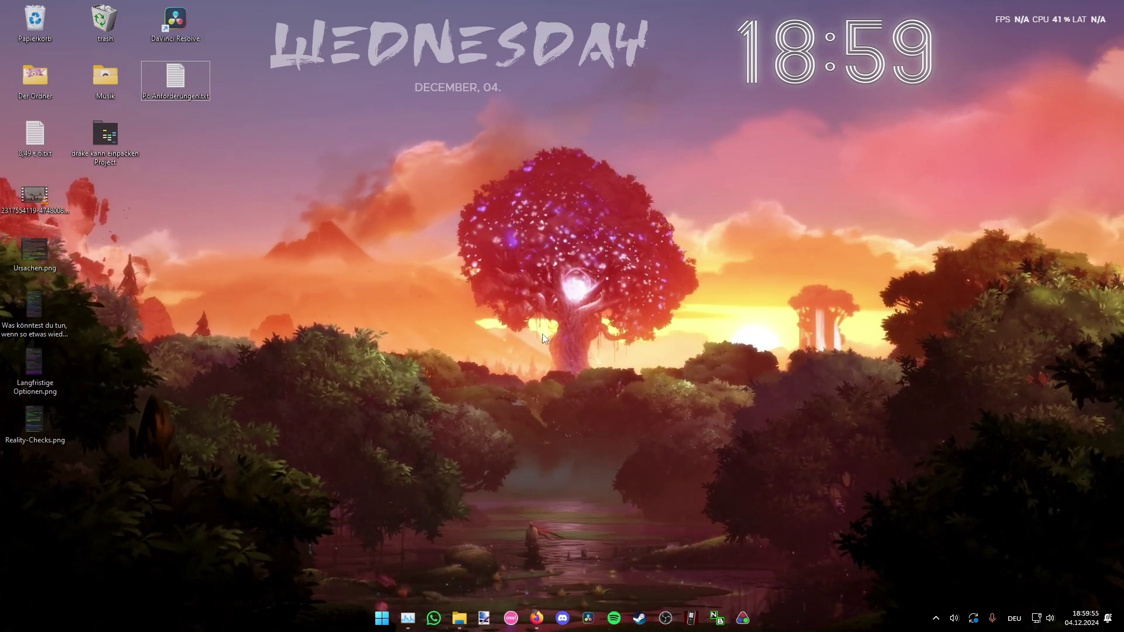
Run regedit from the Run dialog to start the Registry Editor
key("super+r")
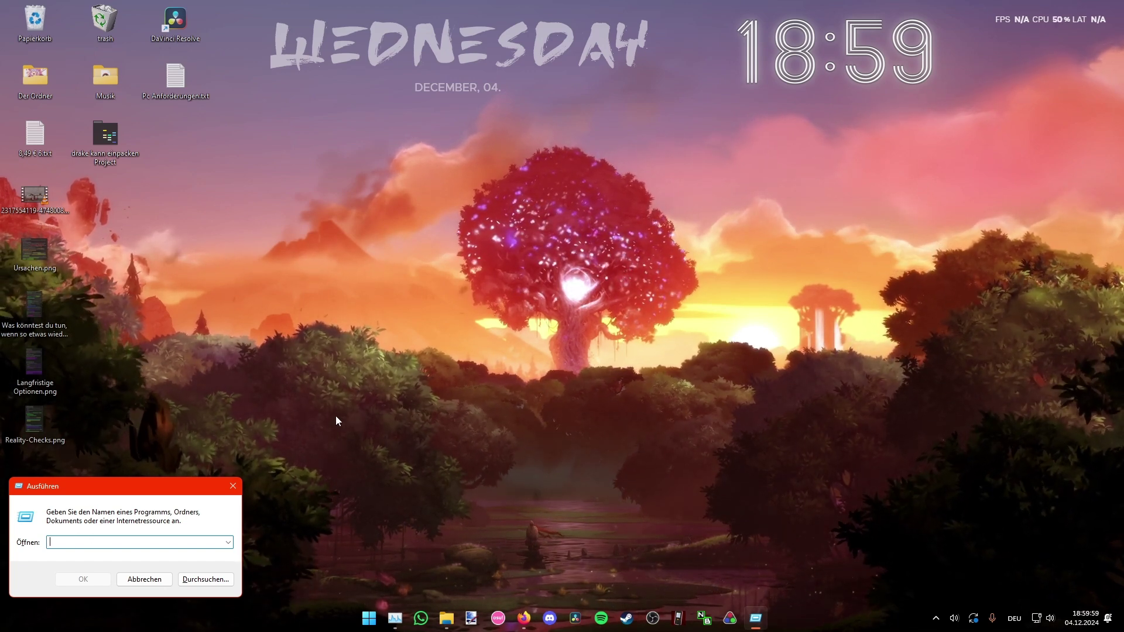
type("regedit")
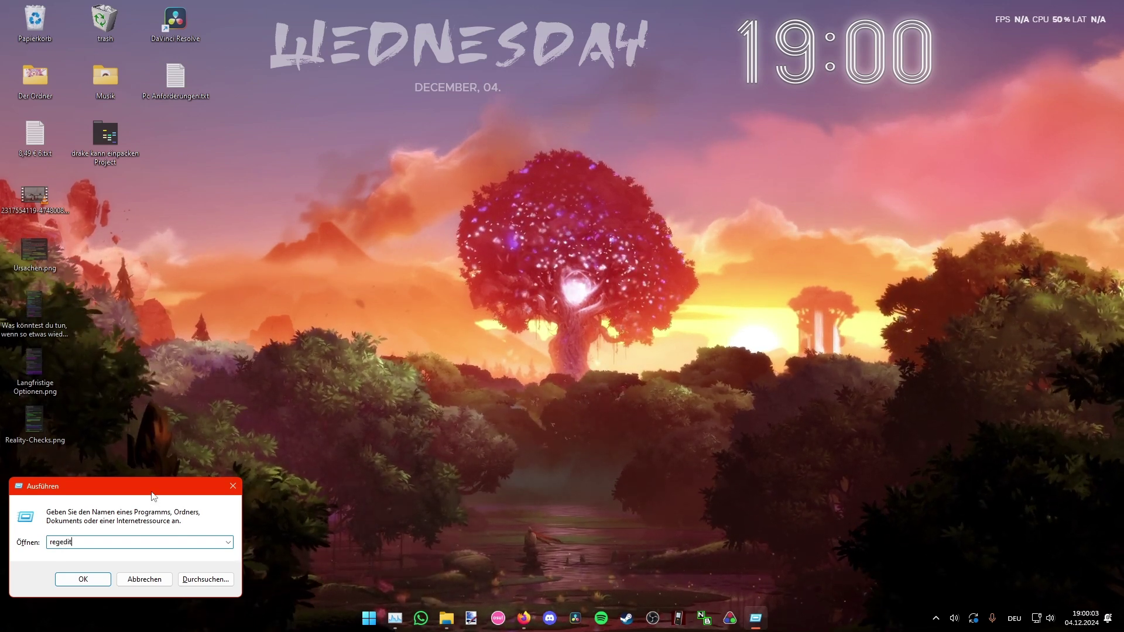
left_click(90, 579)
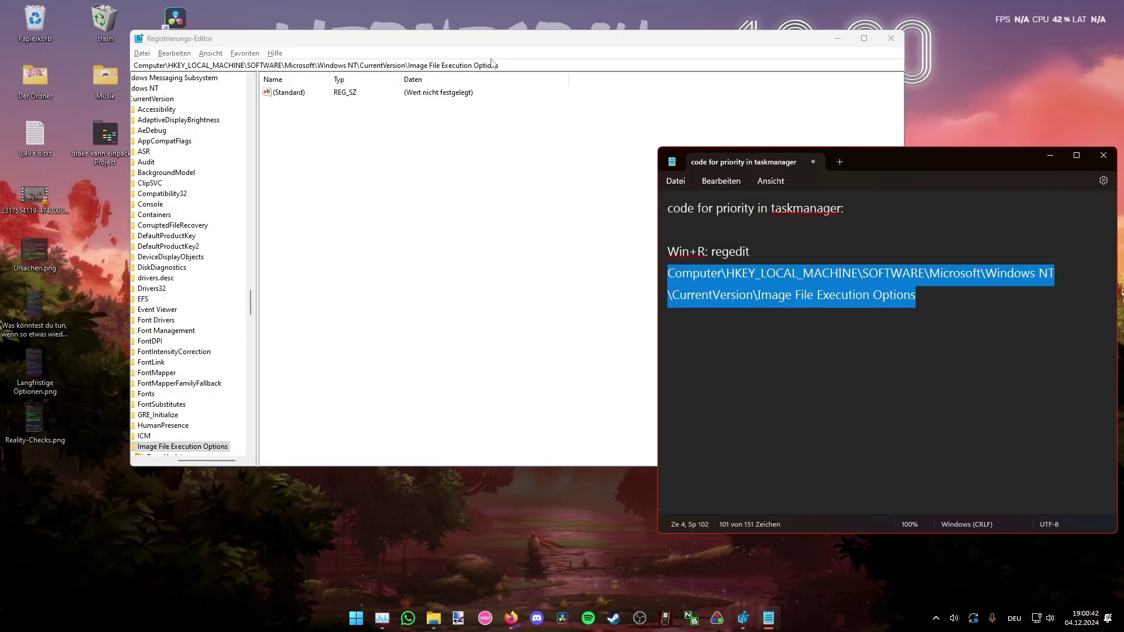
Select the Image File Execution Options path after Computer in the Registry Editor address bar
left_click(493, 64)
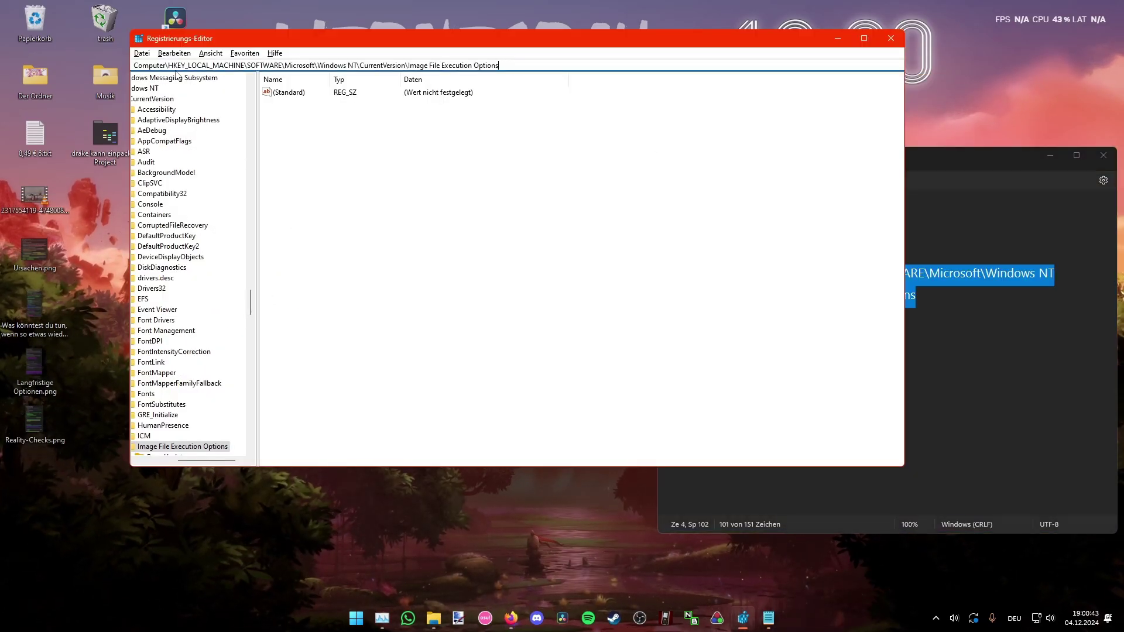
left_click_drag(495, 65, 166, 67)
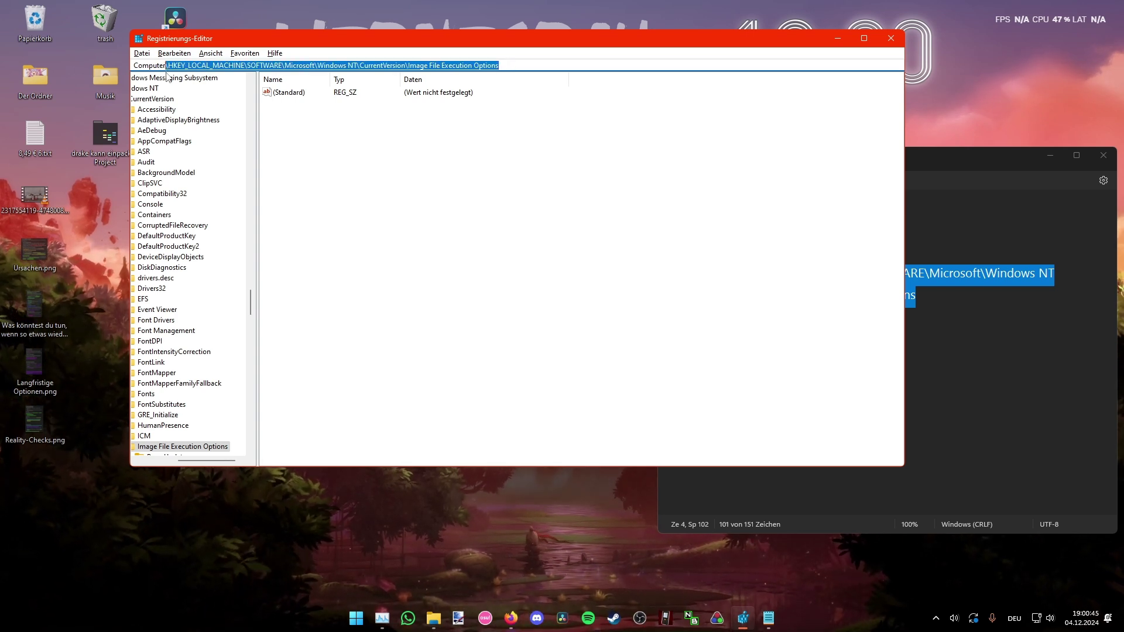
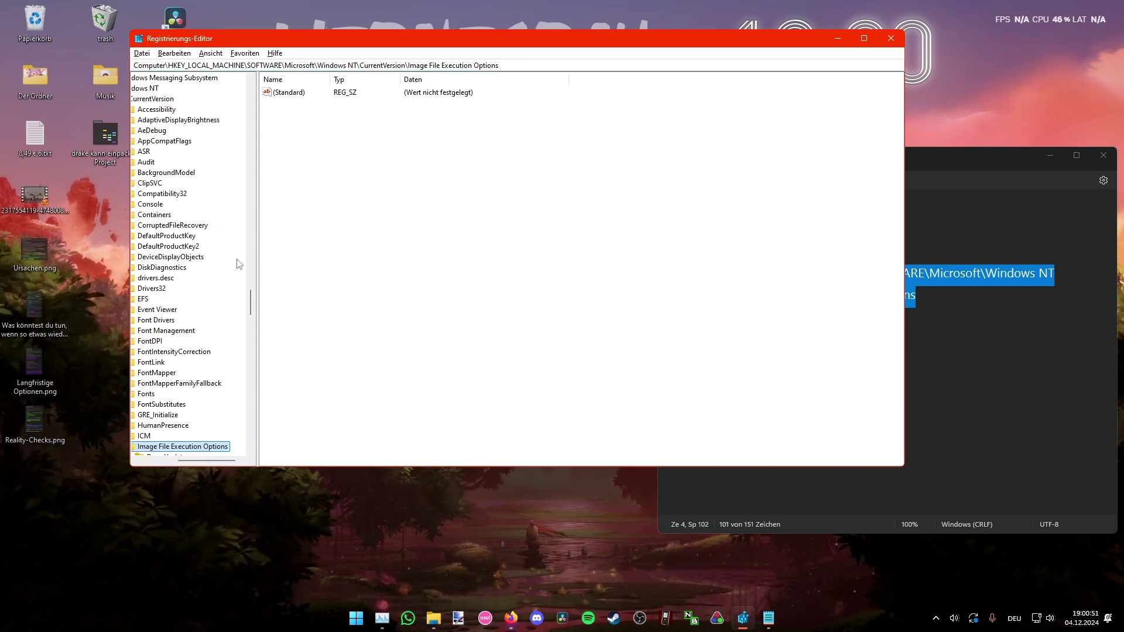
Expand the Image File Execution Options key and scroll down through its executable subkeys
key("Right")
scroll(240, 264, "down", 7)
mouse_move(203, 462)
left_mouse_down()
mouse_move(179, 466)
mouse_move(206, 465)
left_mouse_up()
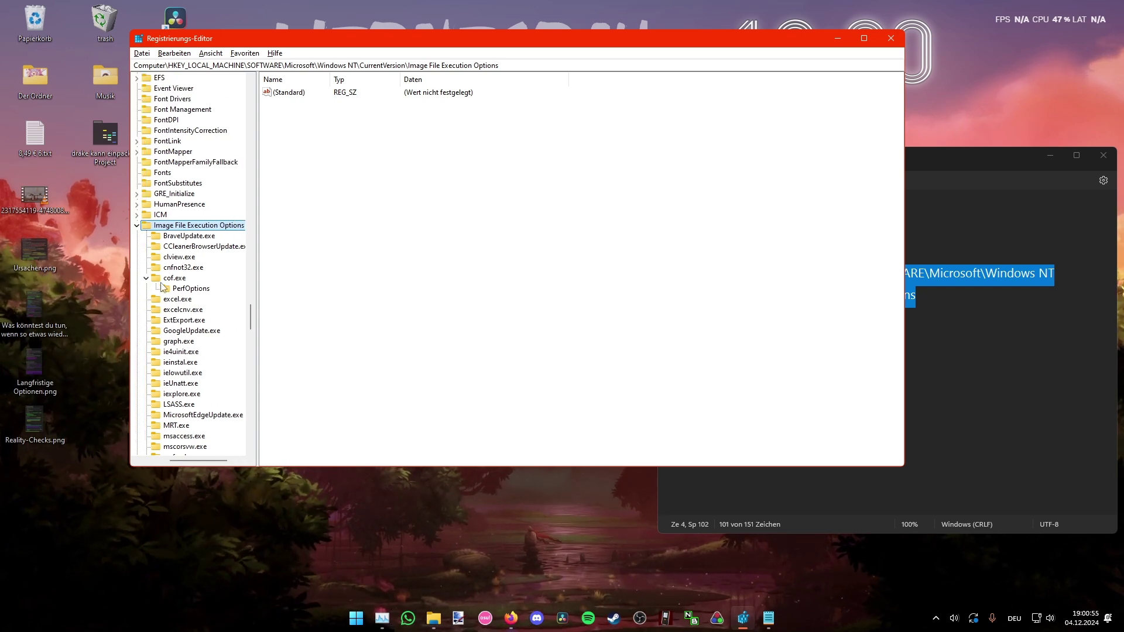
Show the key's Neu > Schlüssel context menu, then dismiss it without creating a key
right_click(173, 228)
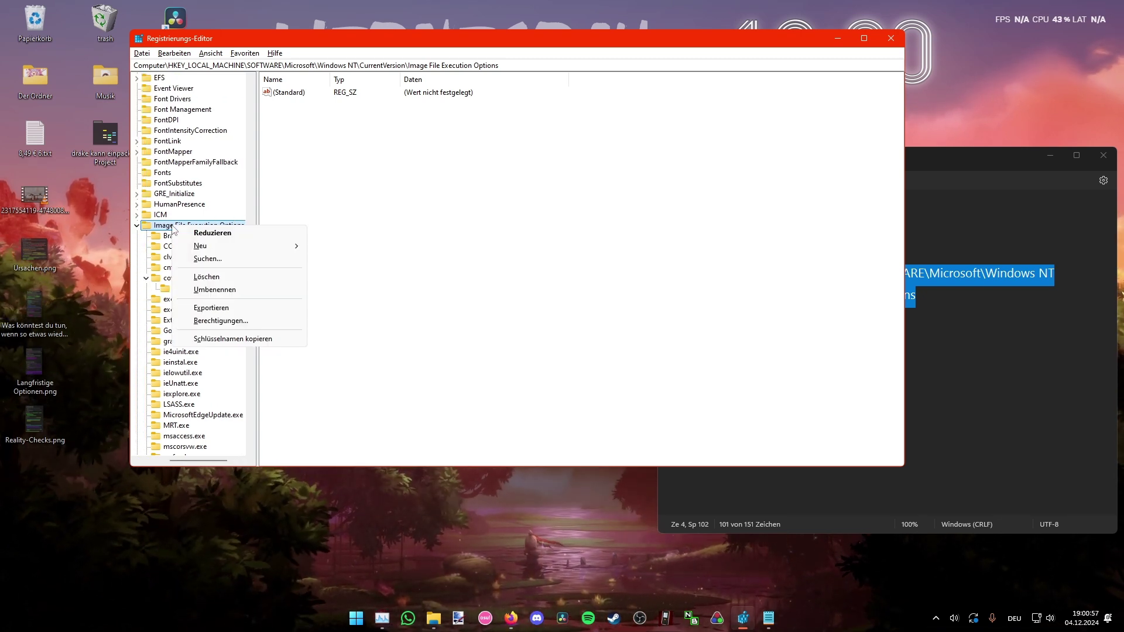
mouse_move(234, 246)
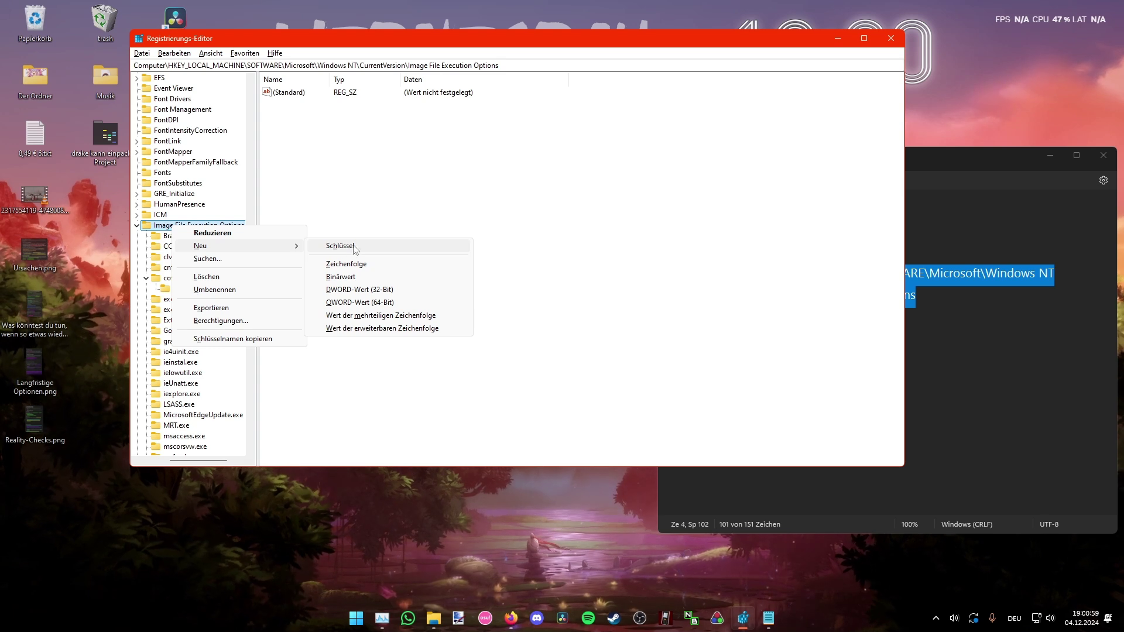
left_click(417, 230)
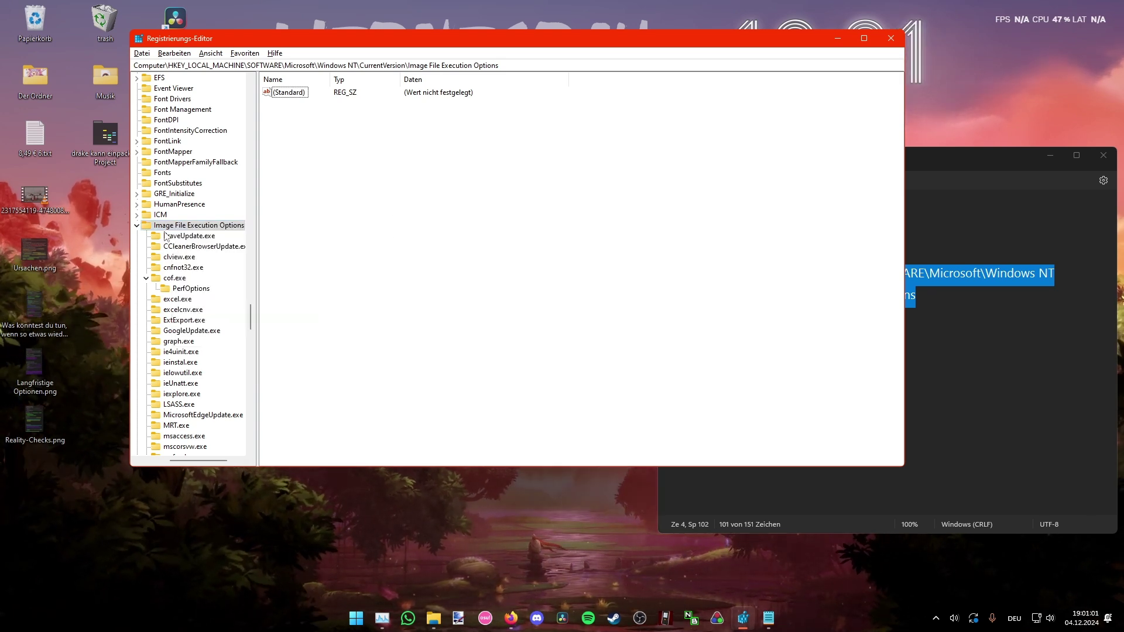
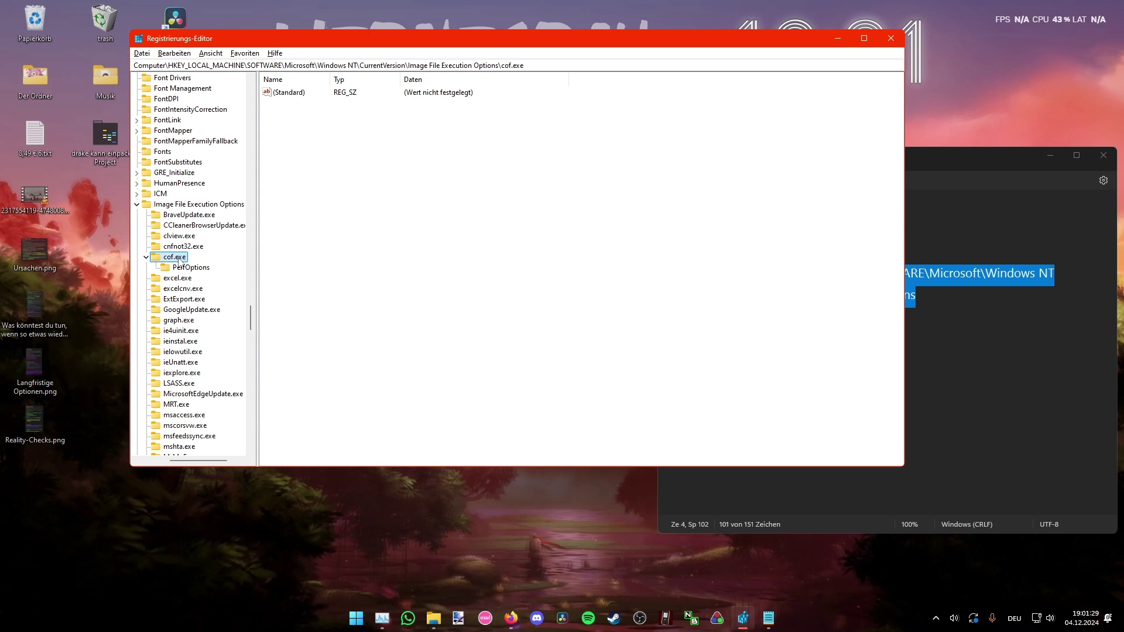
Bring up the context menu on the cof.exe key under Image File Execution Options
right_click(178, 262)
mouse_move(211, 284)
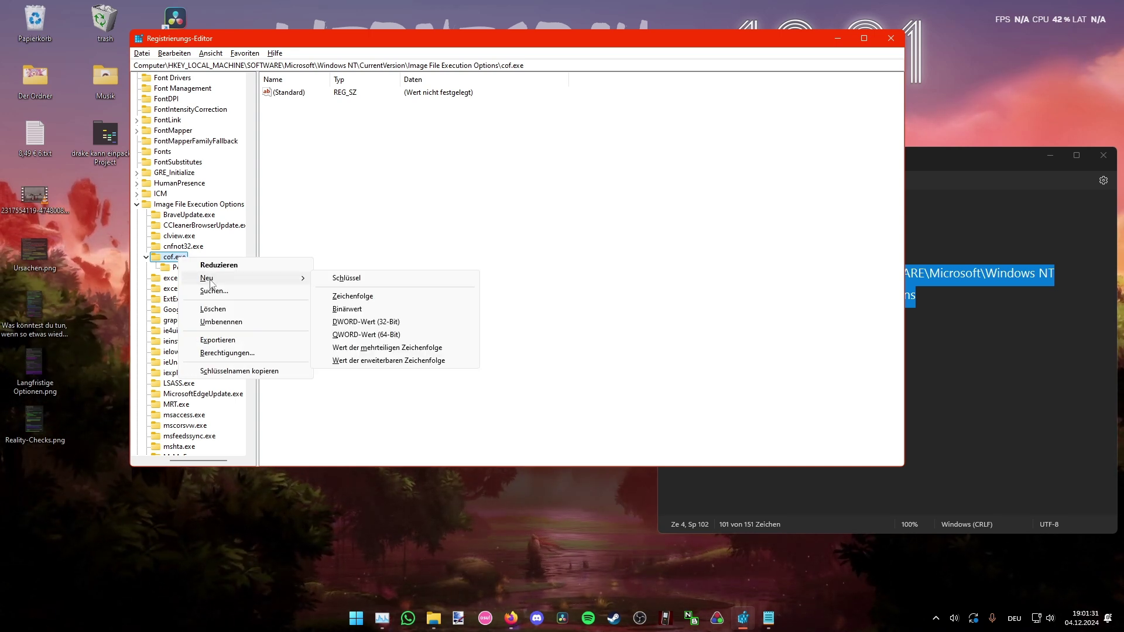
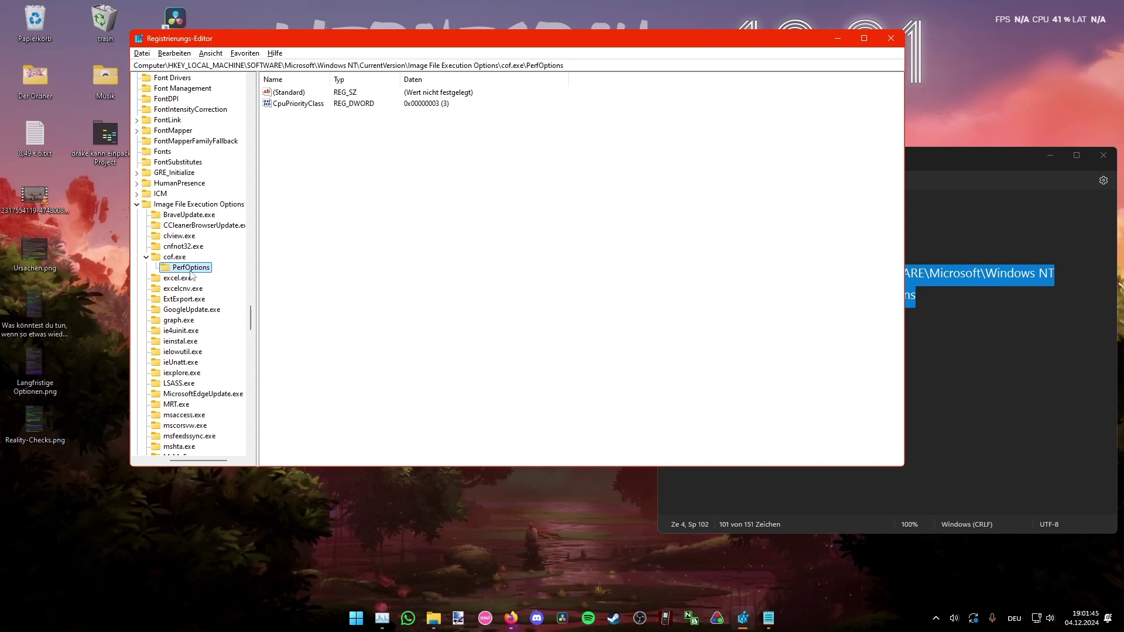
Add a new 32-bit DWORD value under PerfOptions, then delete it again
left_click(289, 94)
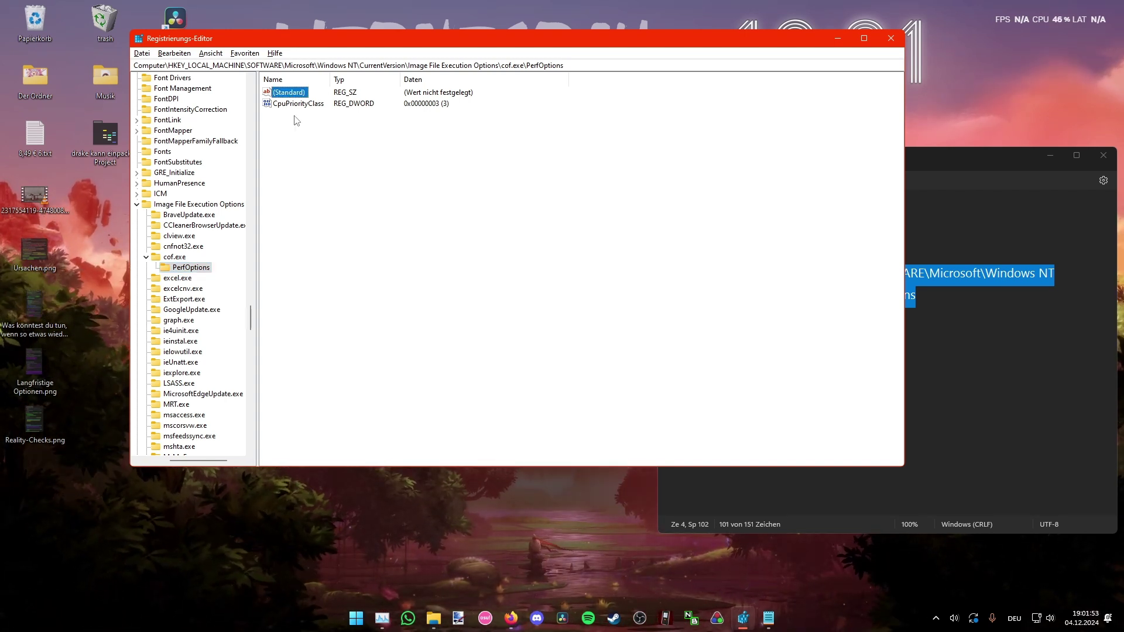
left_click(271, 185)
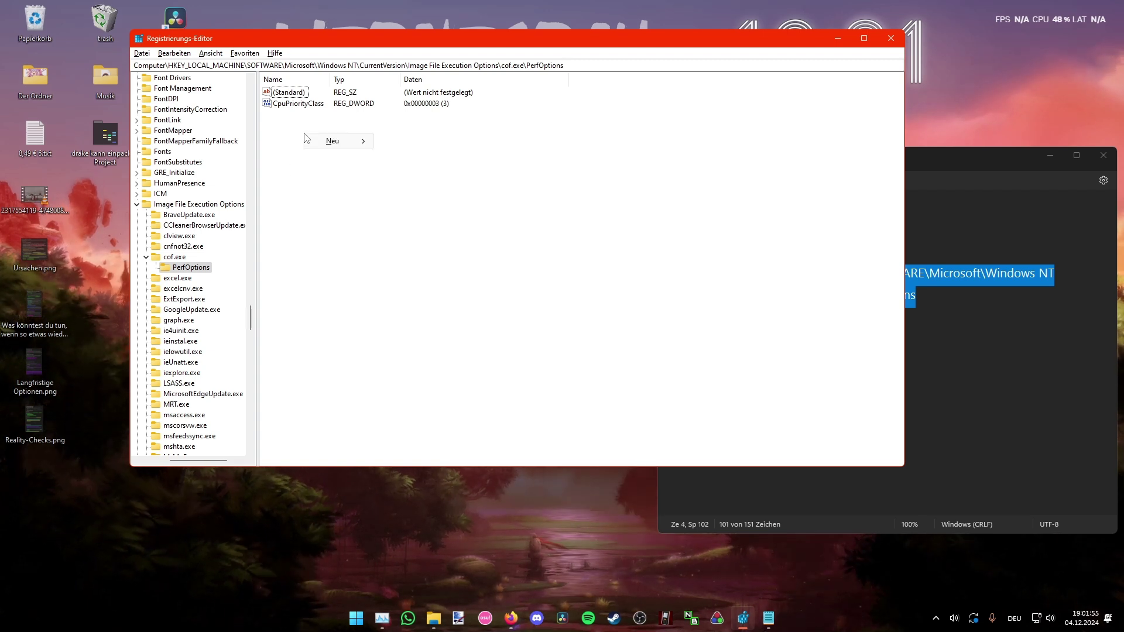
mouse_move(331, 145)
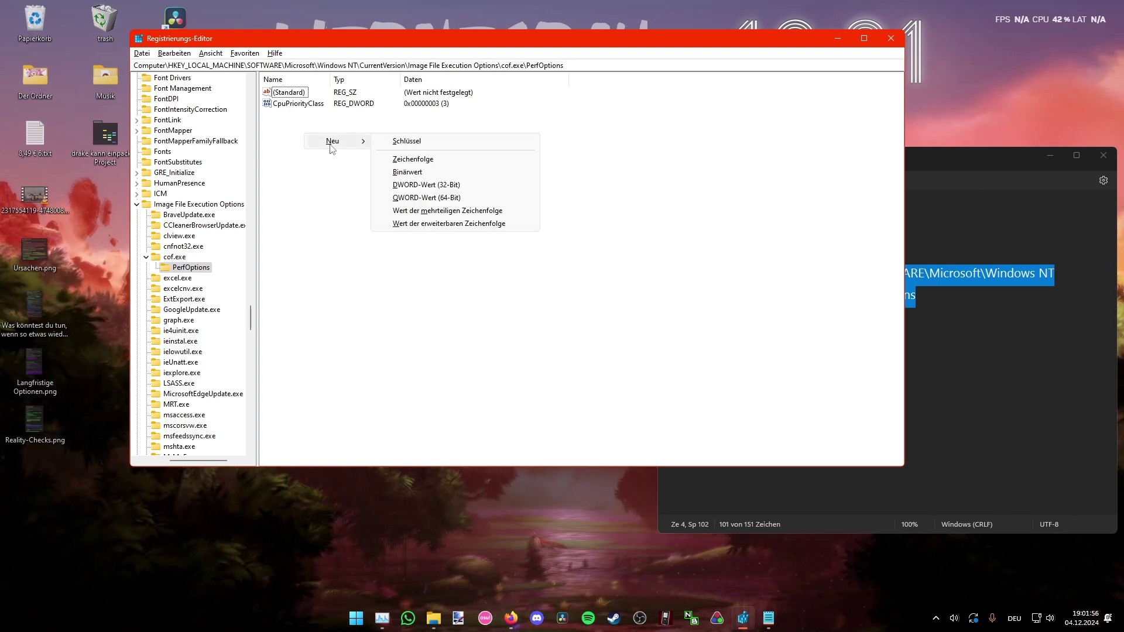
left_click(422, 185)
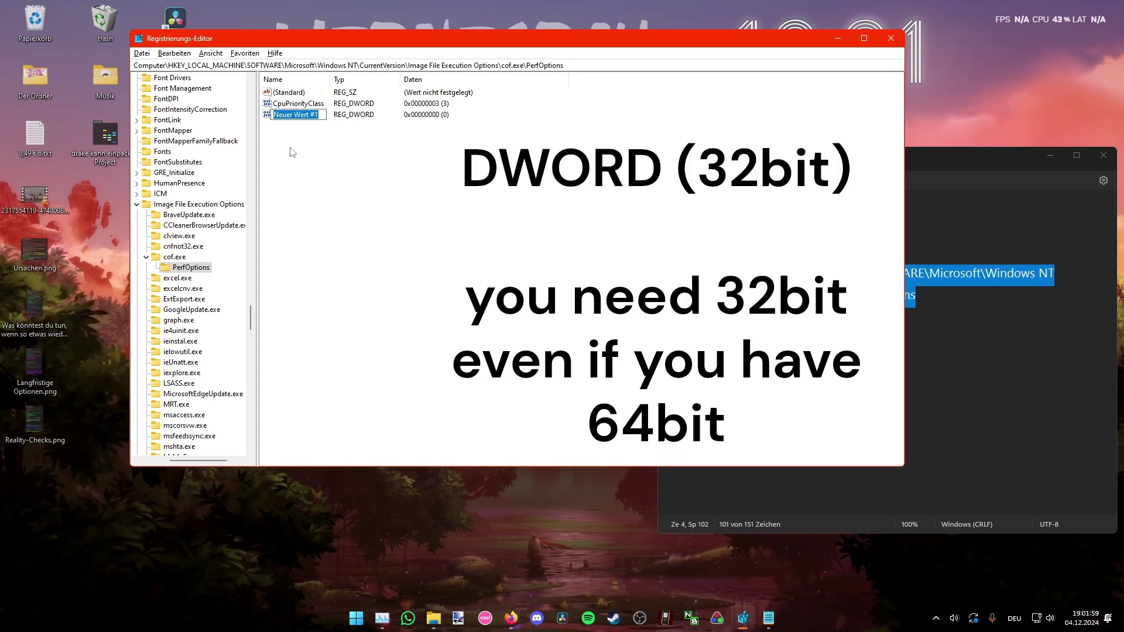
key("Return")
right_click(307, 114)
left_click(339, 146)
left_click(645, 310)
Confirm that CpuPriorityClass for cof.exe keeps the value 3
left_click(282, 106)
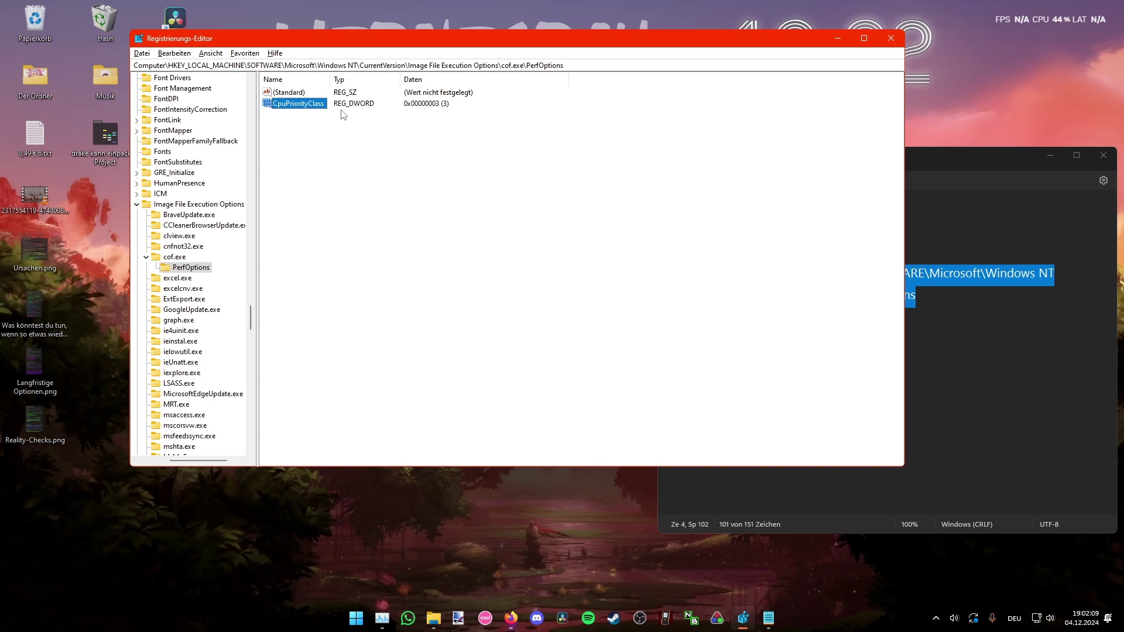
double_click(314, 111)
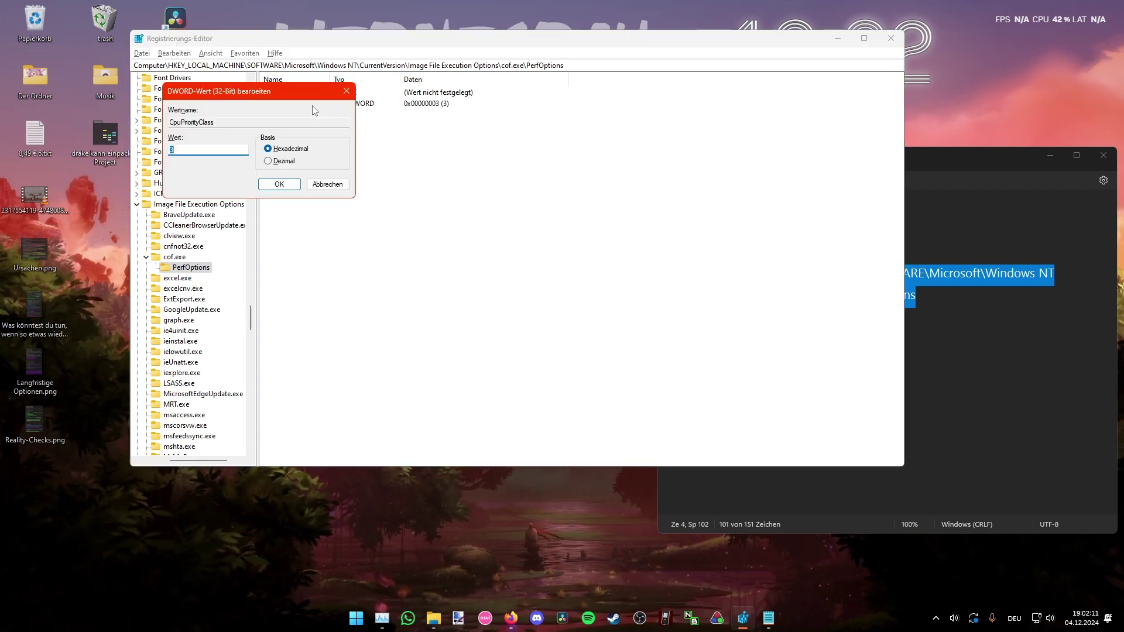
left_click_drag(288, 94, 453, 181)
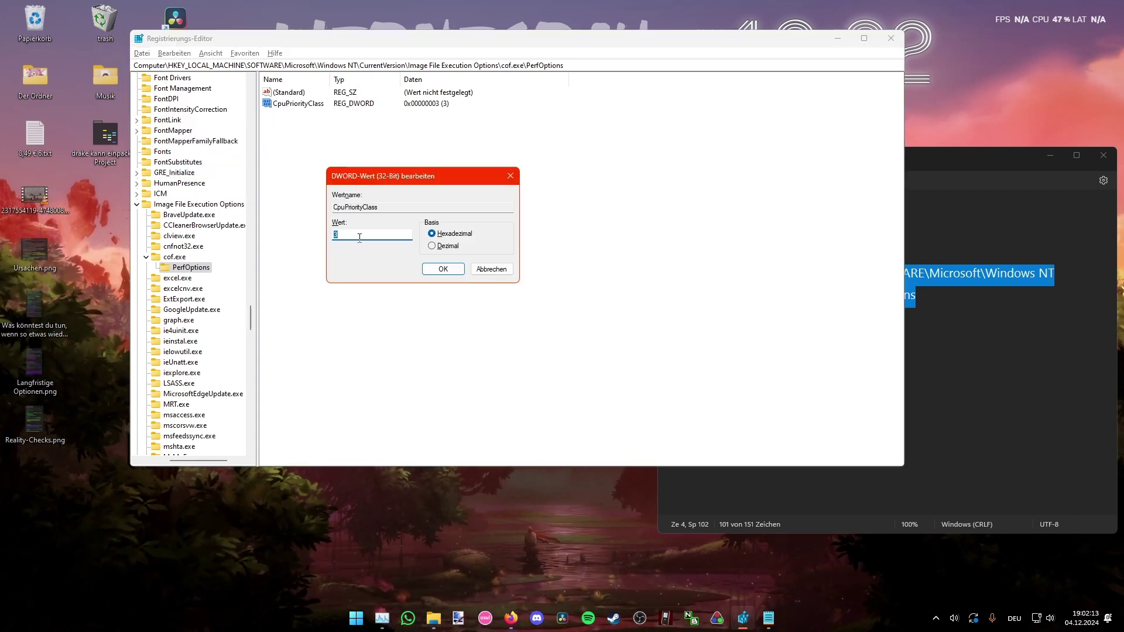
left_click(334, 234)
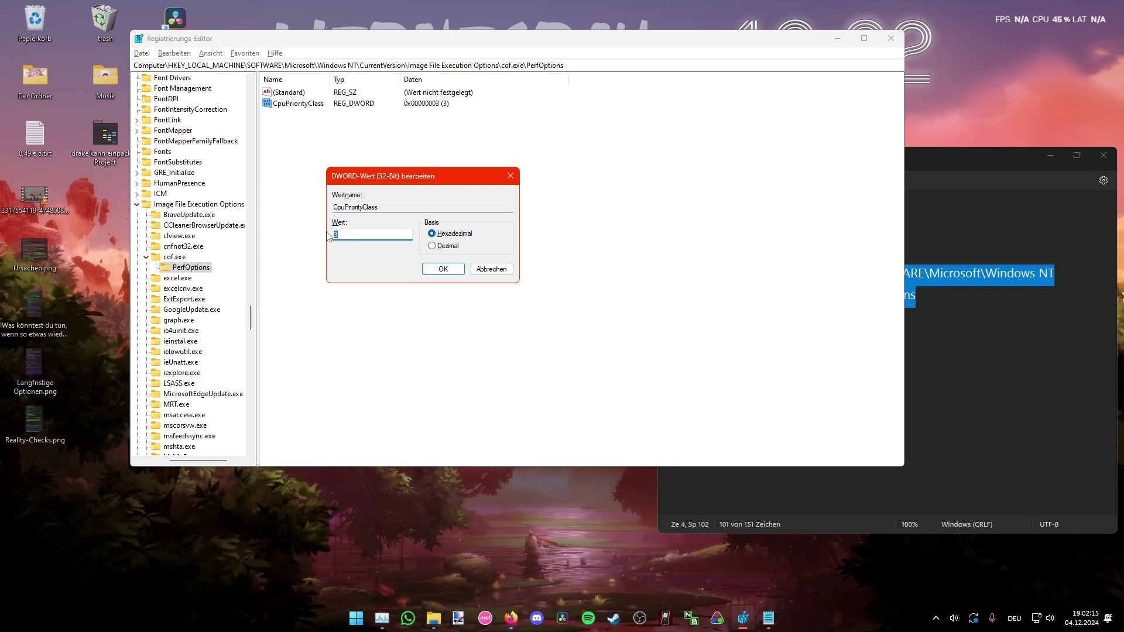
double_click(334, 234)
left_click(441, 274)
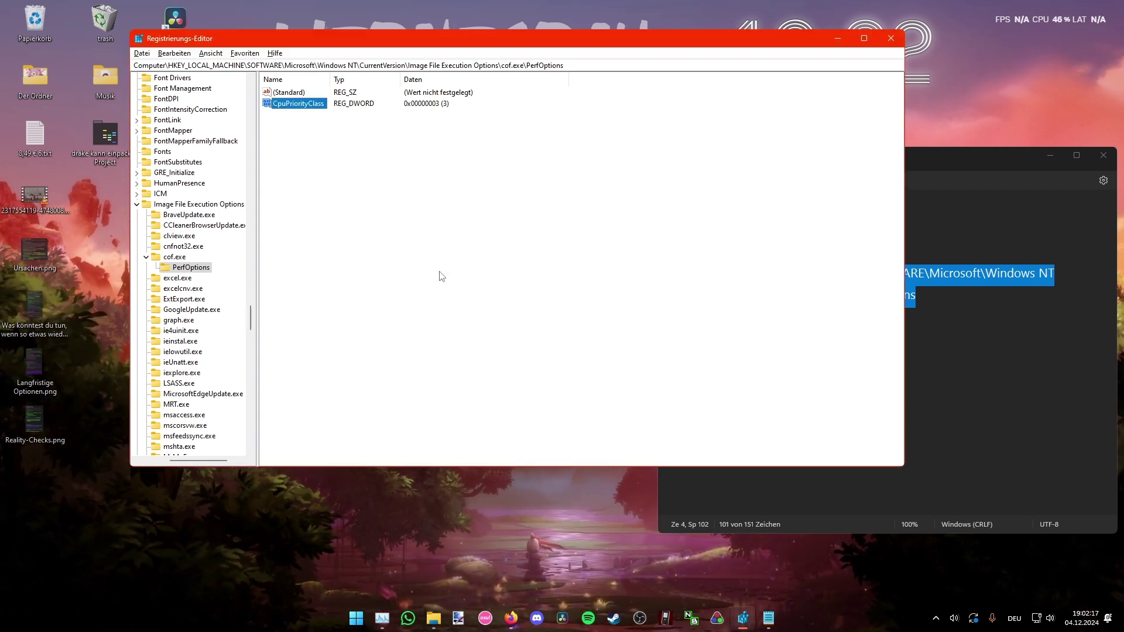
Close Registry Editor, launch Cry of Fear, and return to the desktop
left_click(892, 45)
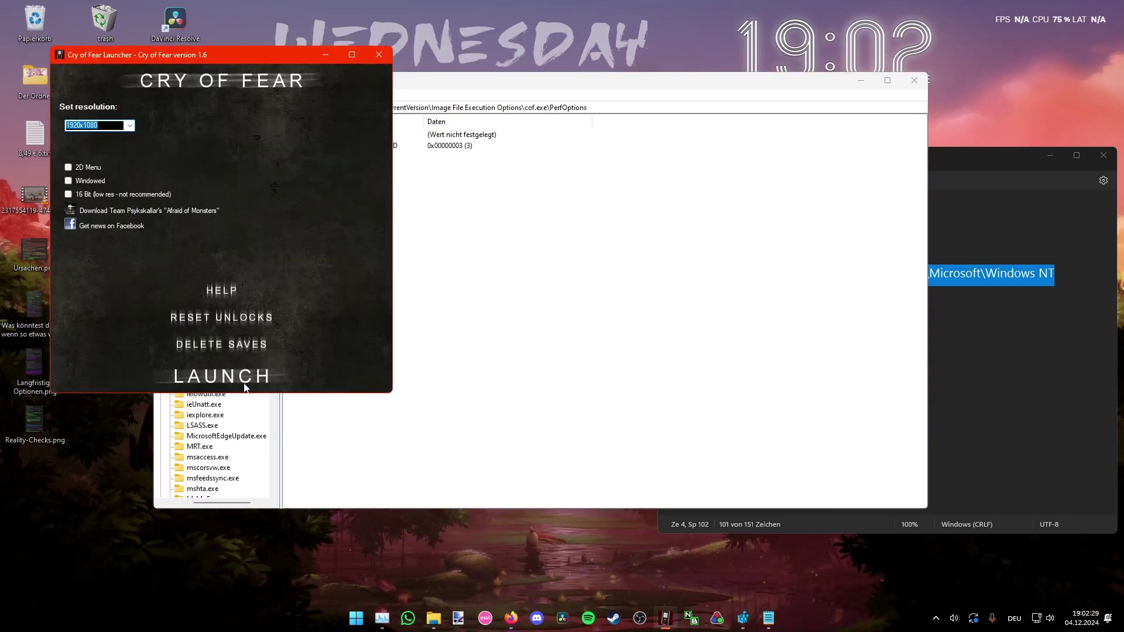
left_click(222, 376)
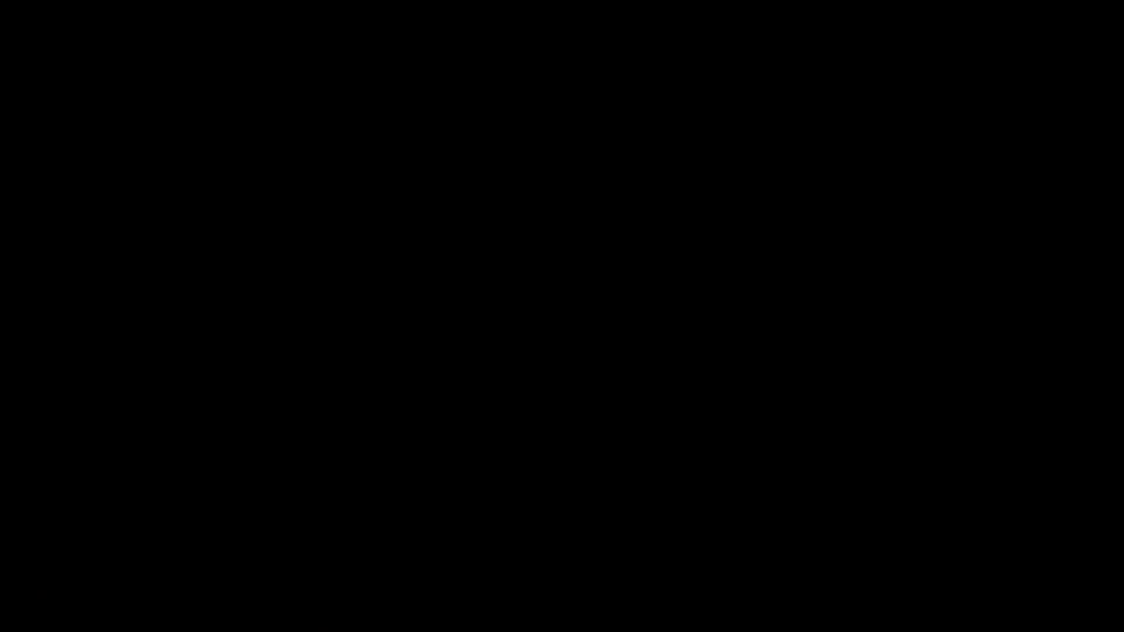
key("super")
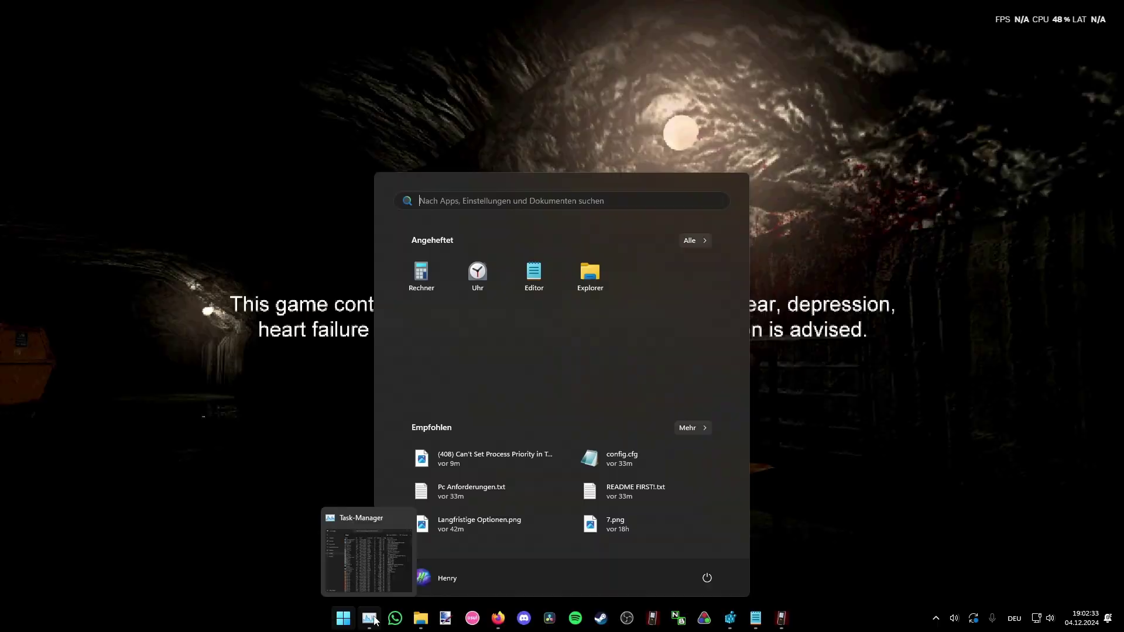
In Task Manager, check the priority setting of the cof.exe process
key("ctrl+shift+Escape")
right_click(422, 193)
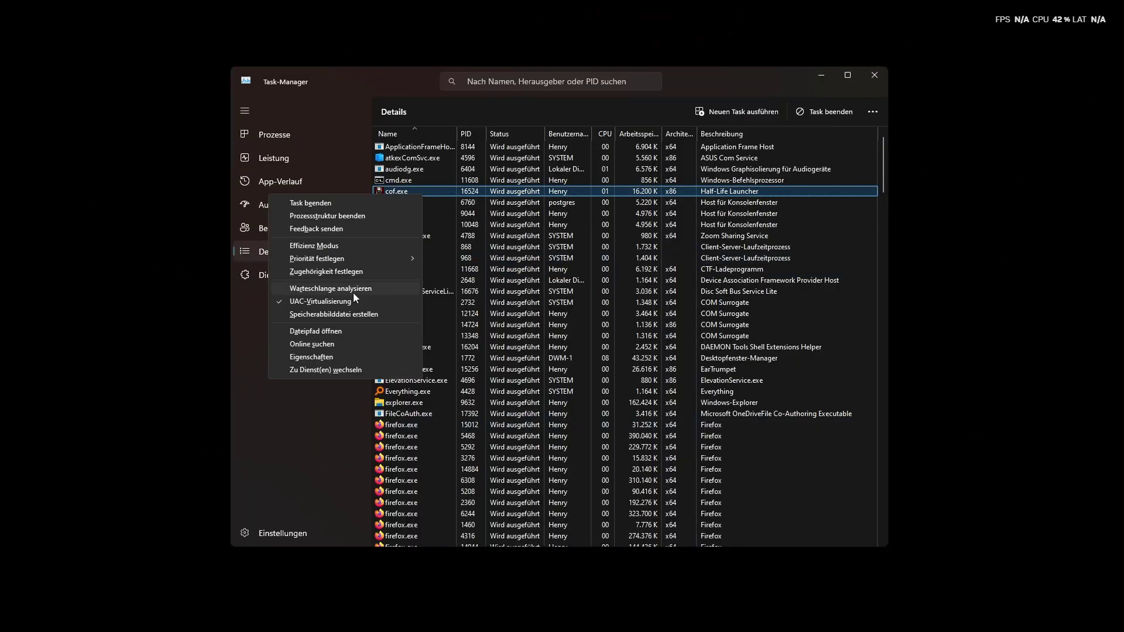
mouse_move(353, 260)
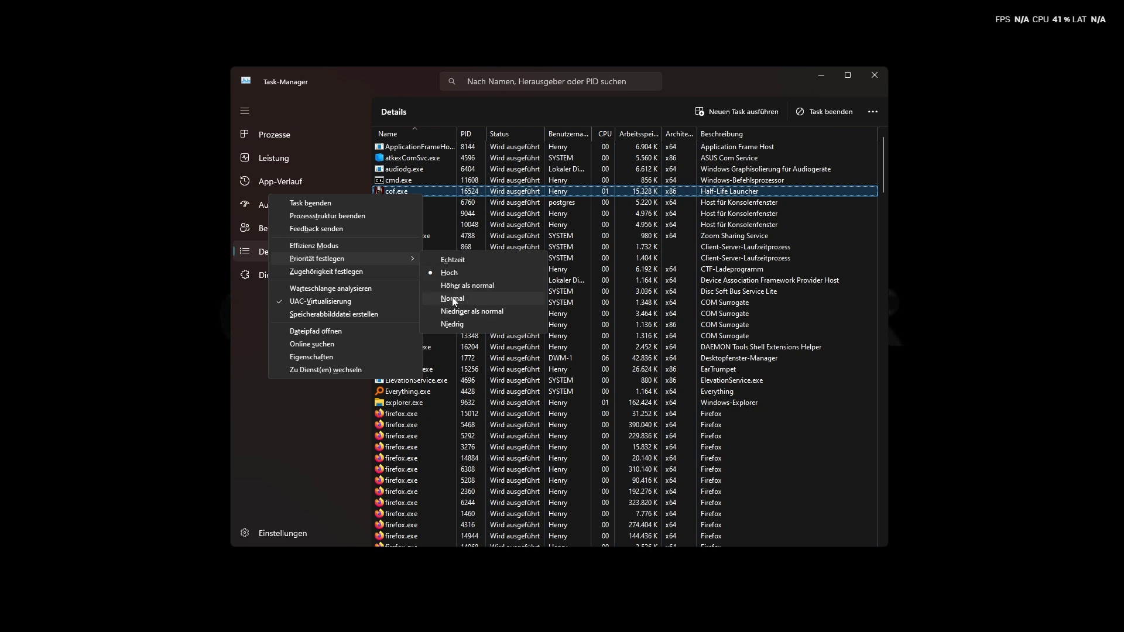
key("super")
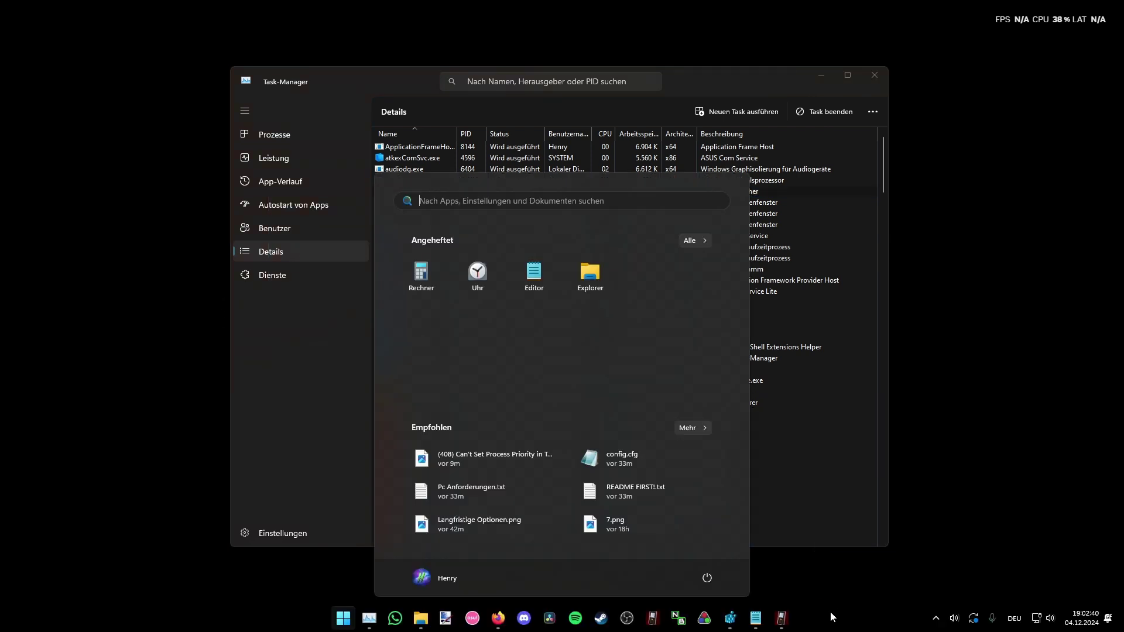
Close Registry Editor and end the running Cry of Fear task from the taskbar
left_click(732, 621)
left_click(915, 80)
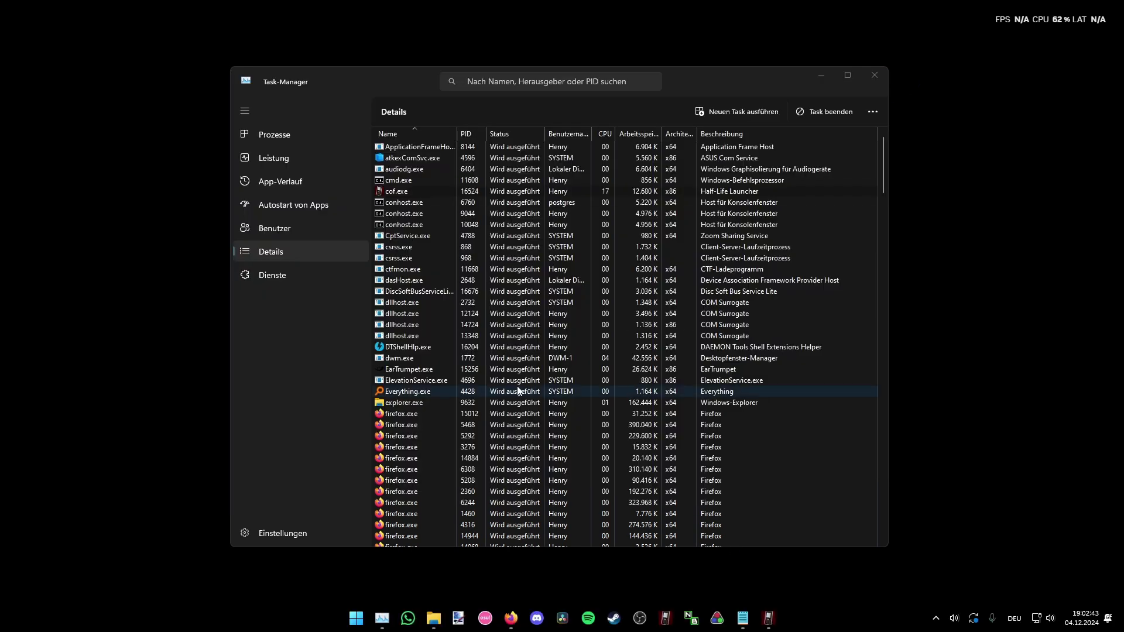
right_click(770, 619)
left_click(739, 569)
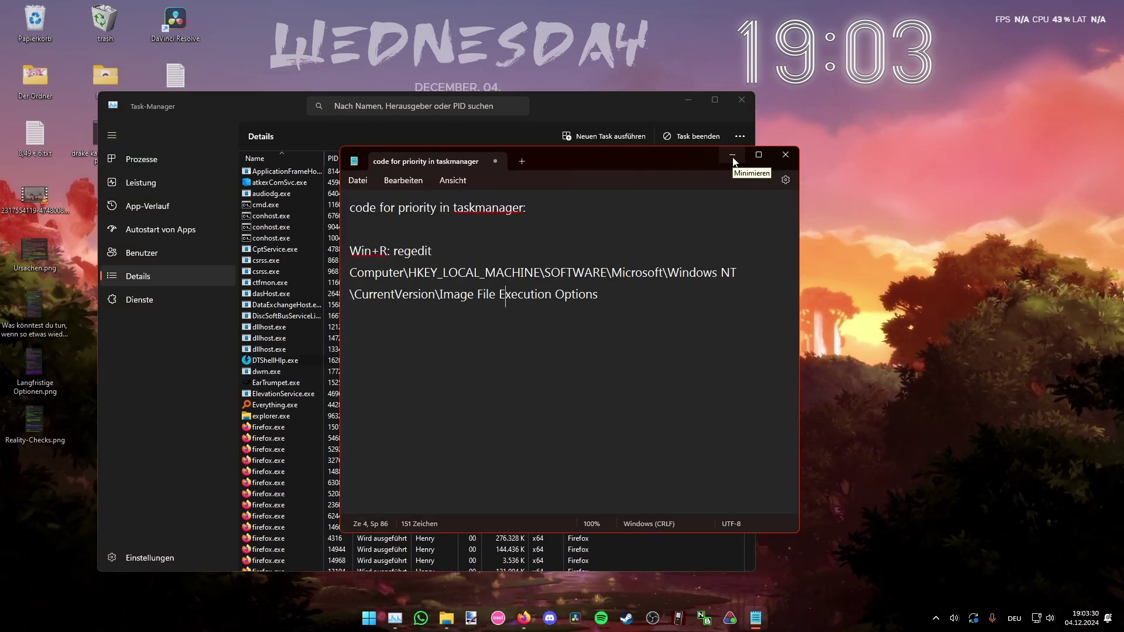
Minimize Notepad and Task Manager and restore the Explorer window showing the Cry of Fear folder
left_click(733, 157)
left_click(690, 102)
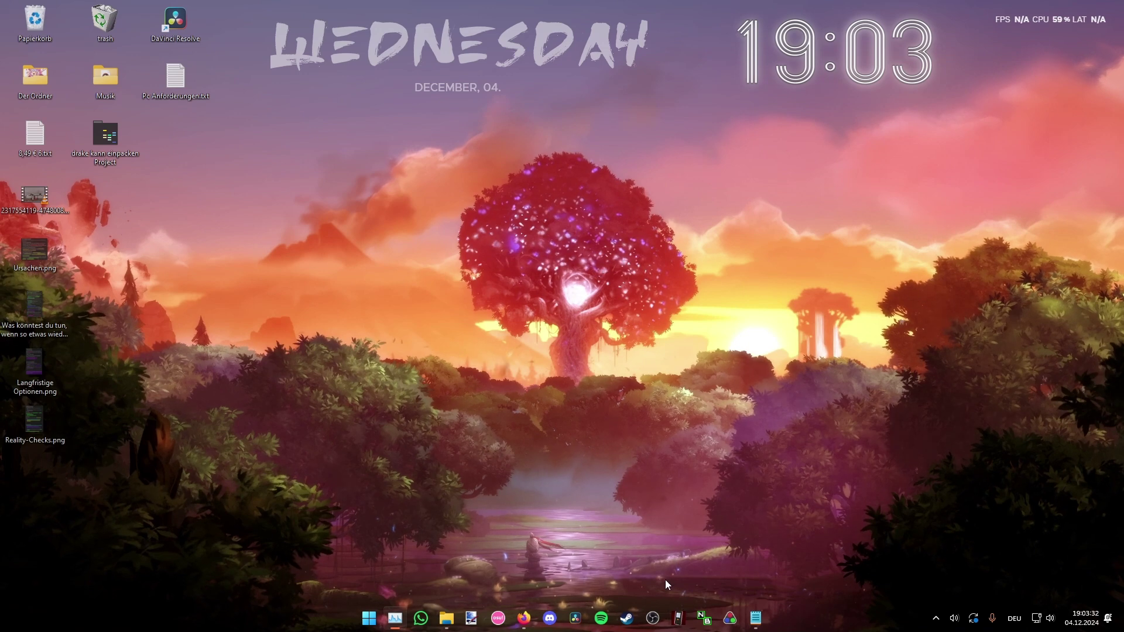
left_click(446, 618)
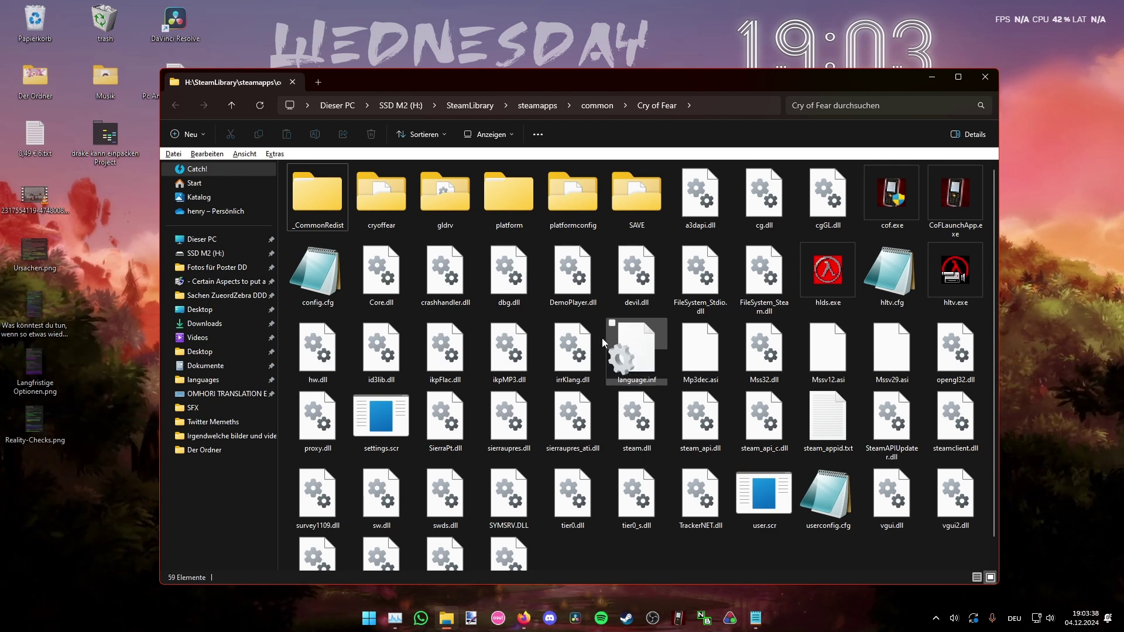
Open config.cfg from the Cry of Fear folder and scroll through its key bindings
double_click(321, 280)
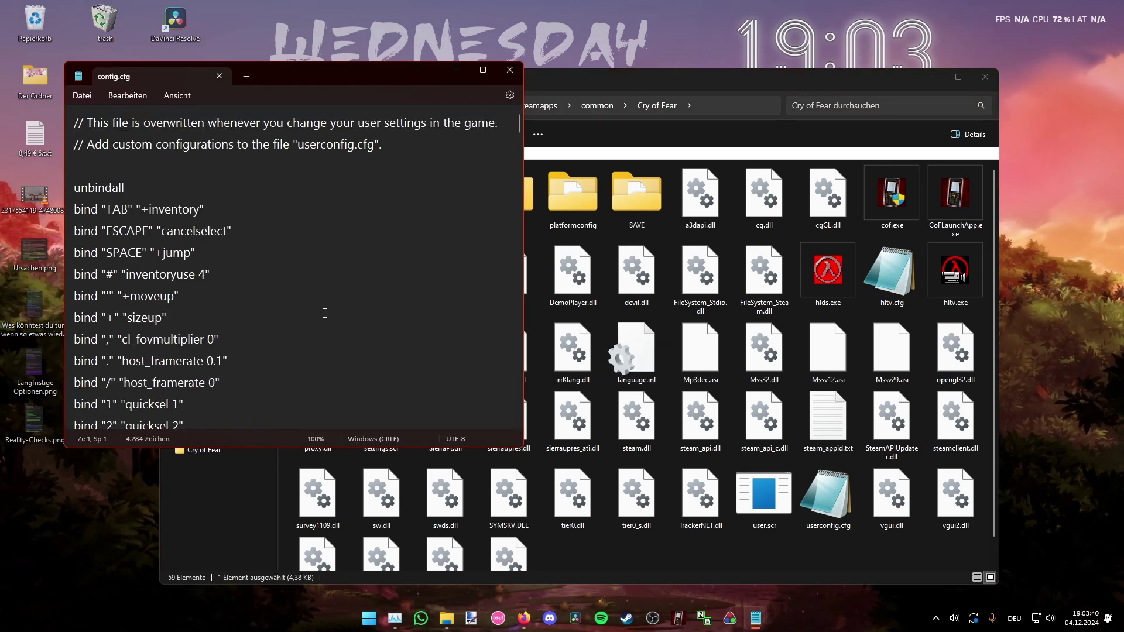
scroll(281, 297, "down", 10)
scroll(280, 297, "up", 10)
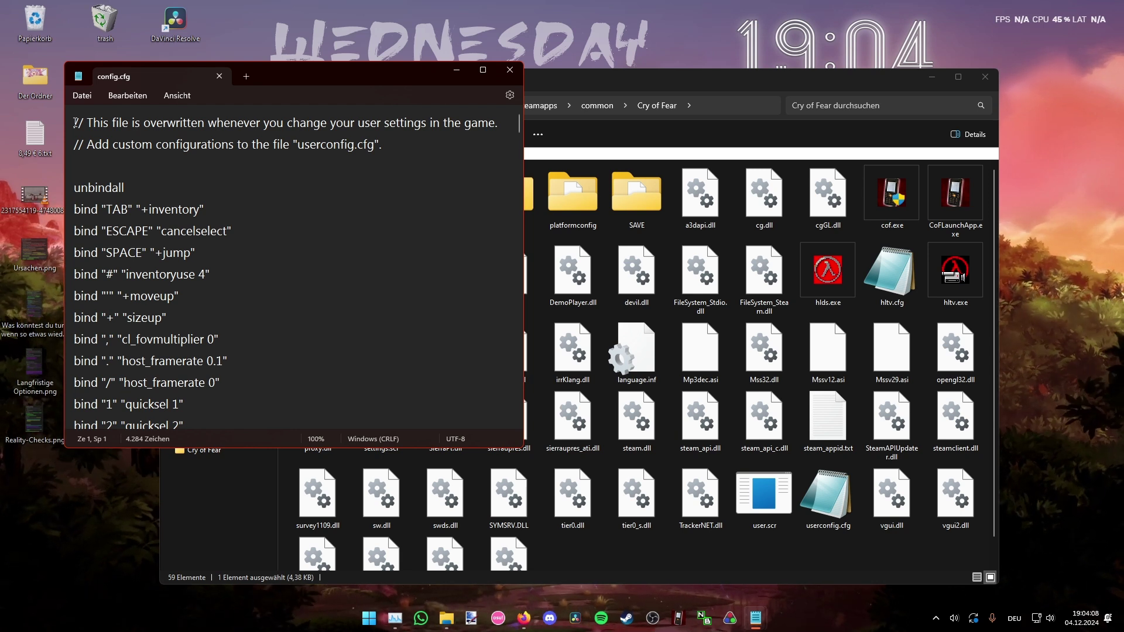
left_click(185, 144)
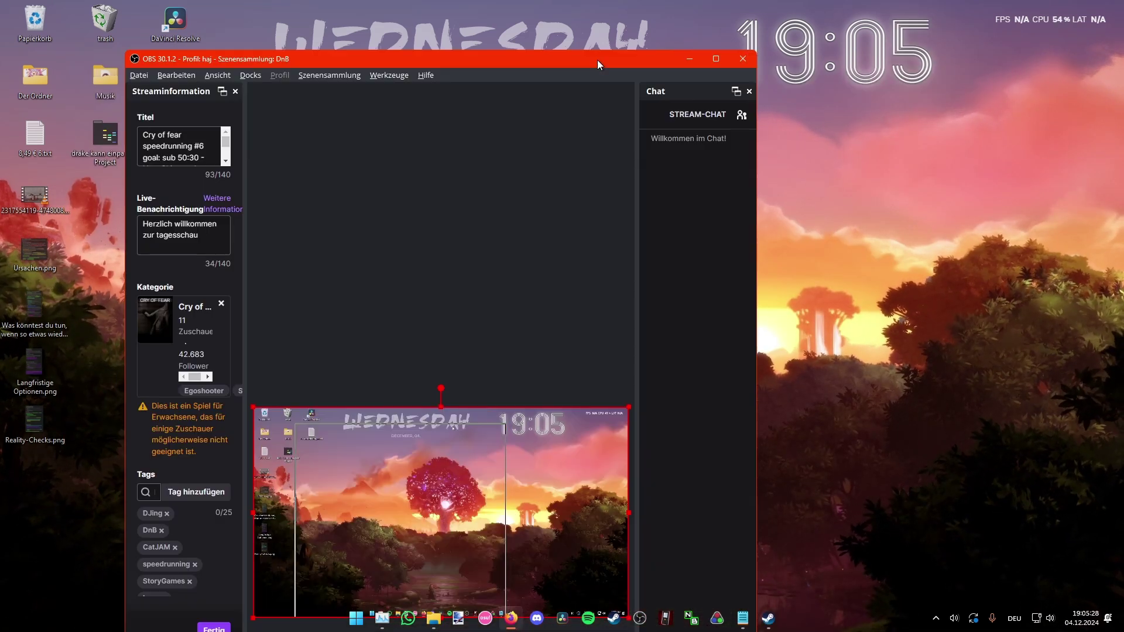
Maximize OBS Studio and deselect the Bildschirmaufnahme 5 source in Szene 6
double_click(598, 60)
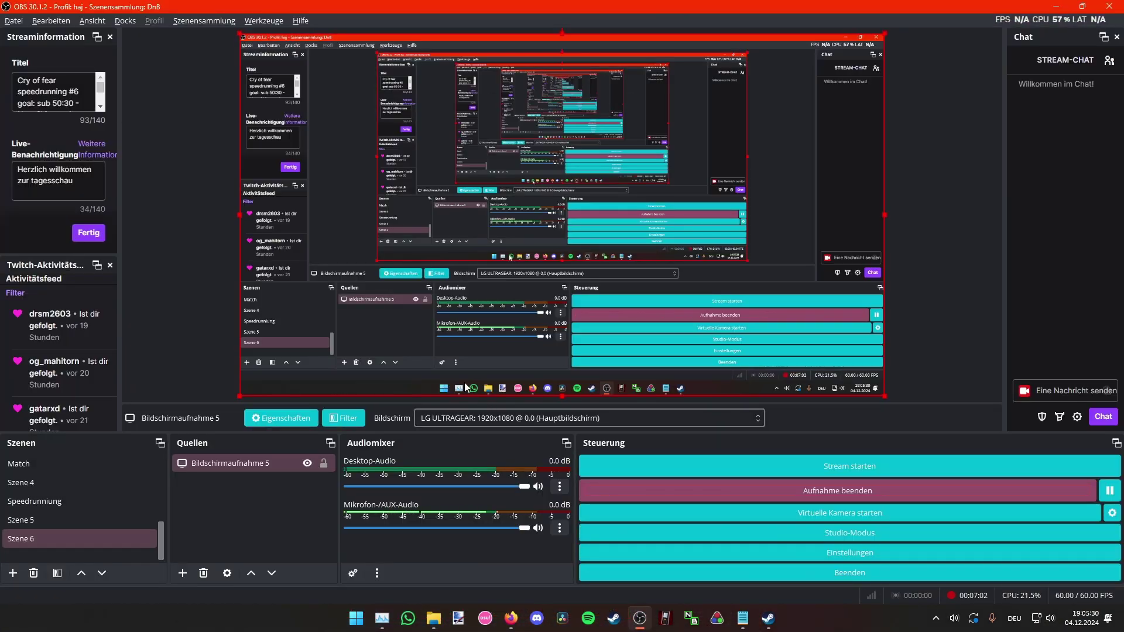
left_click(199, 270)
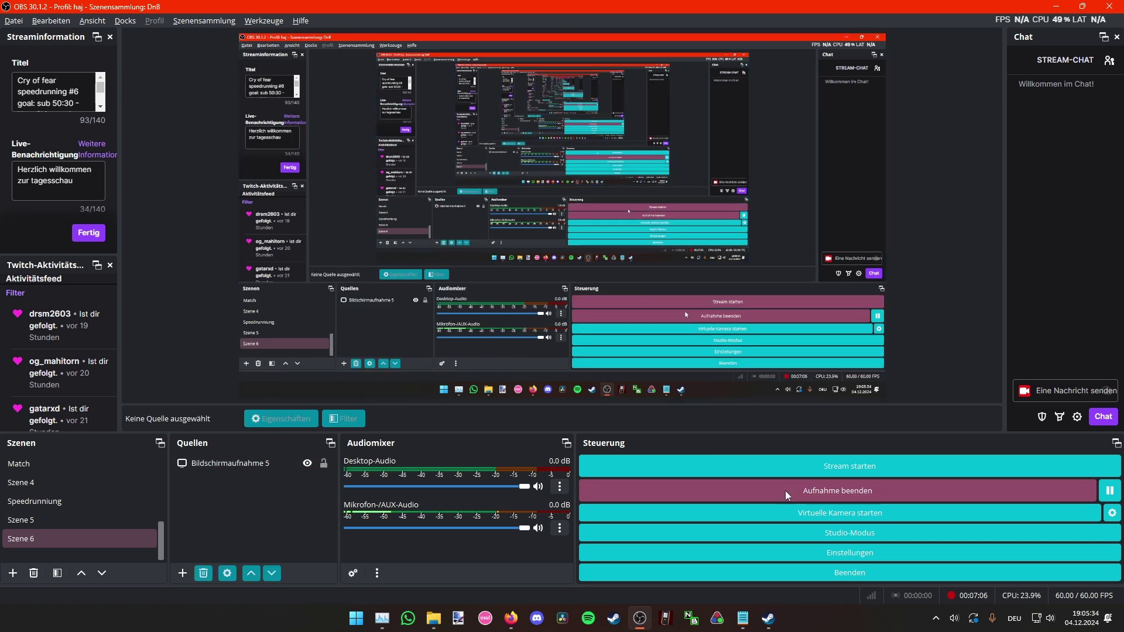
Open OBS output settings and keep the encoder preset at P4 with CQ level 16
left_click(796, 551)
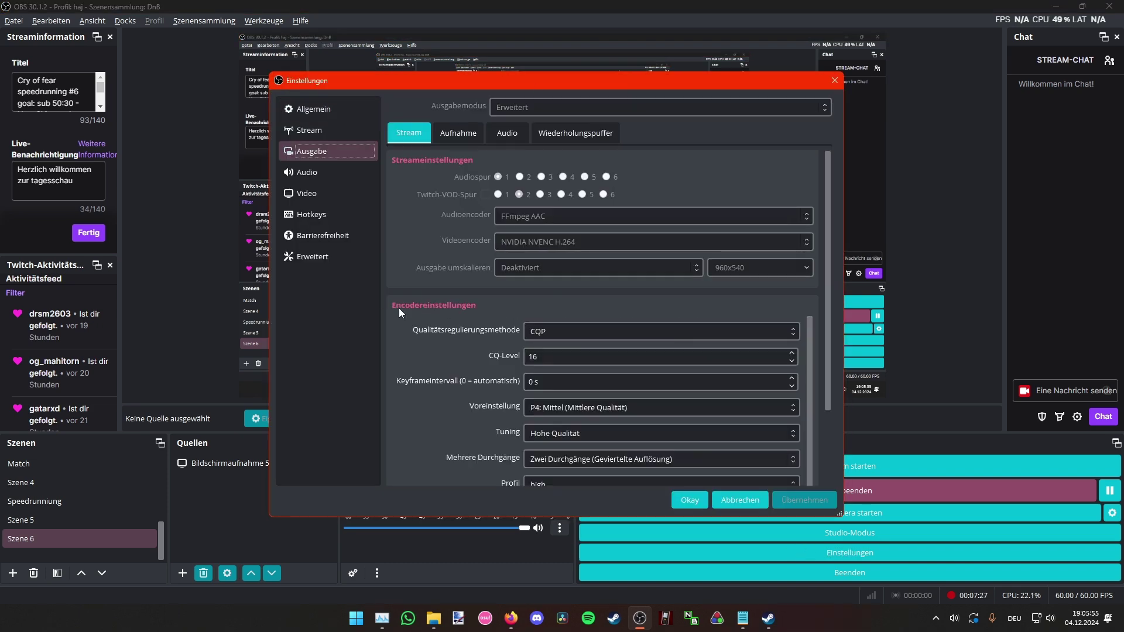
scroll(466, 307, "down", 3)
scroll(467, 307, "up", 3)
scroll(466, 307, "down", 1)
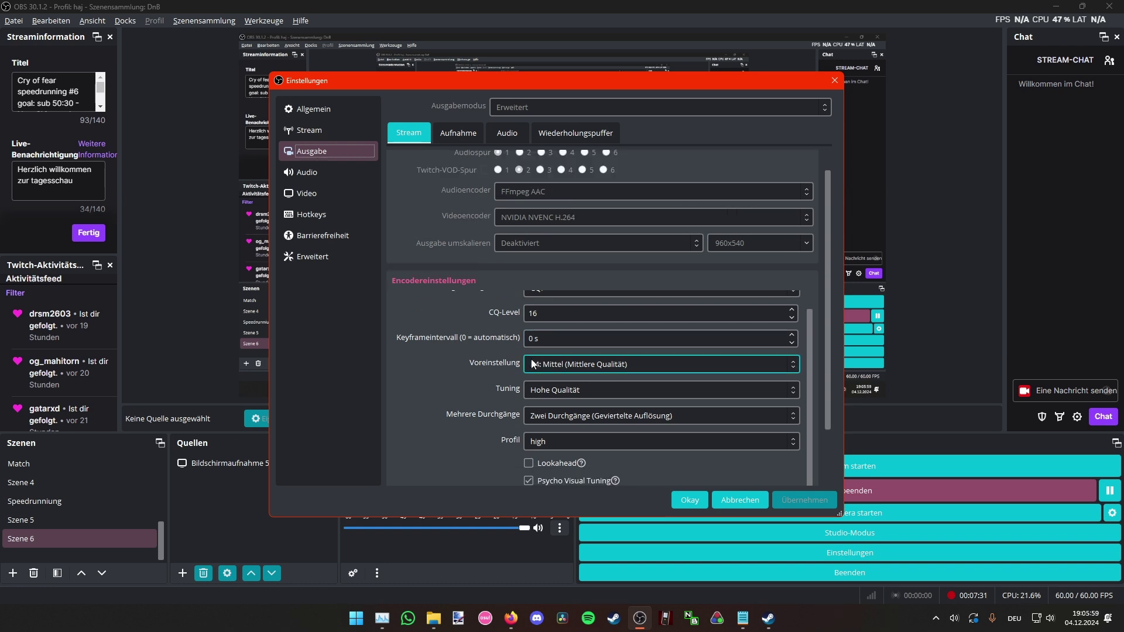
scroll(486, 363, "up", 2)
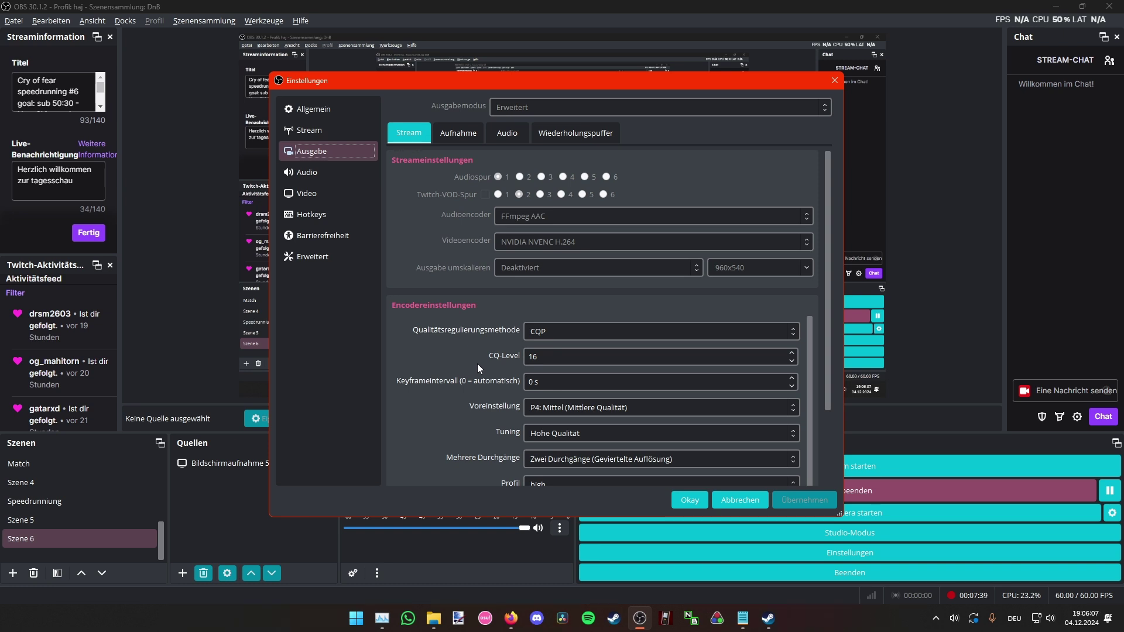
scroll(477, 364, "down", 3)
scroll(490, 368, "up", 3)
left_click(544, 383)
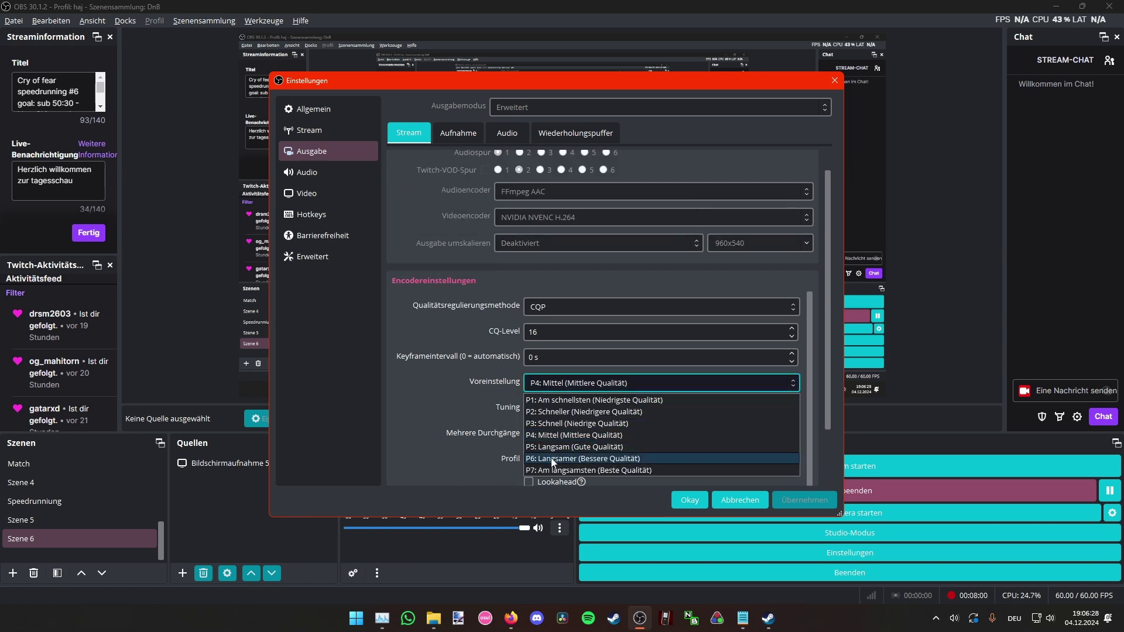
left_click(487, 392)
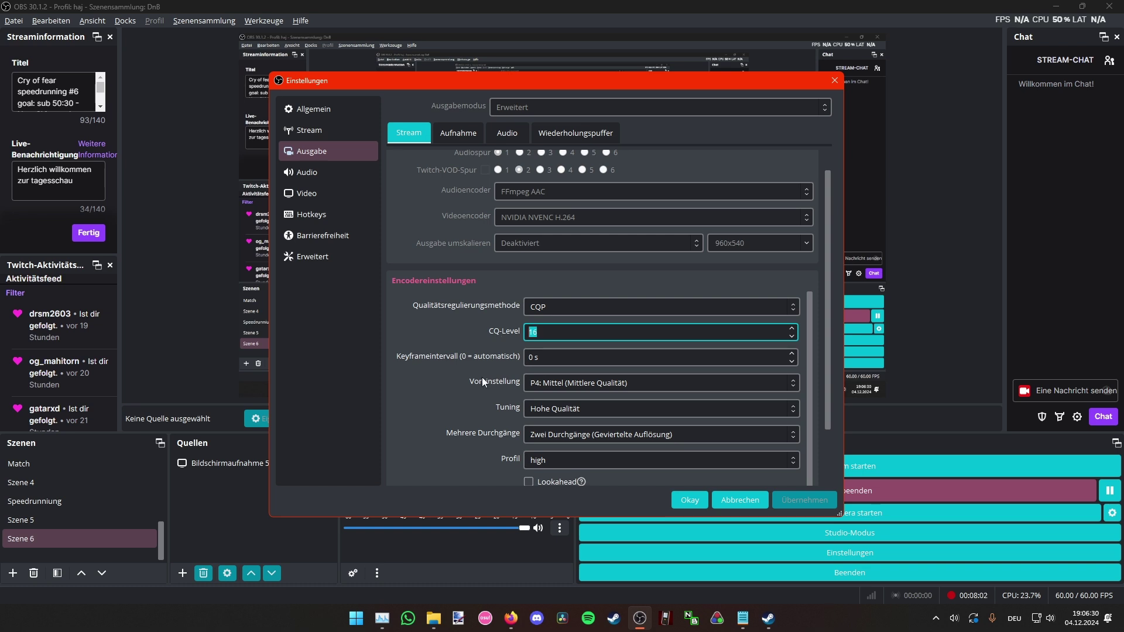
left_click(487, 330)
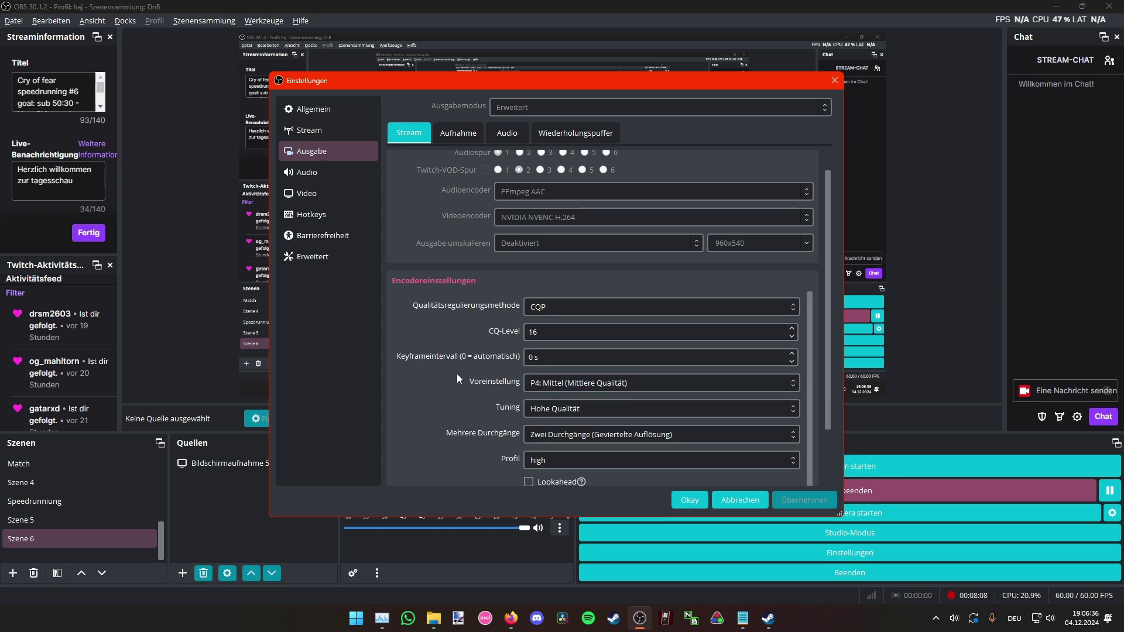
Recheck the P4 preset and keep CQP as the rate control method
left_click(550, 386)
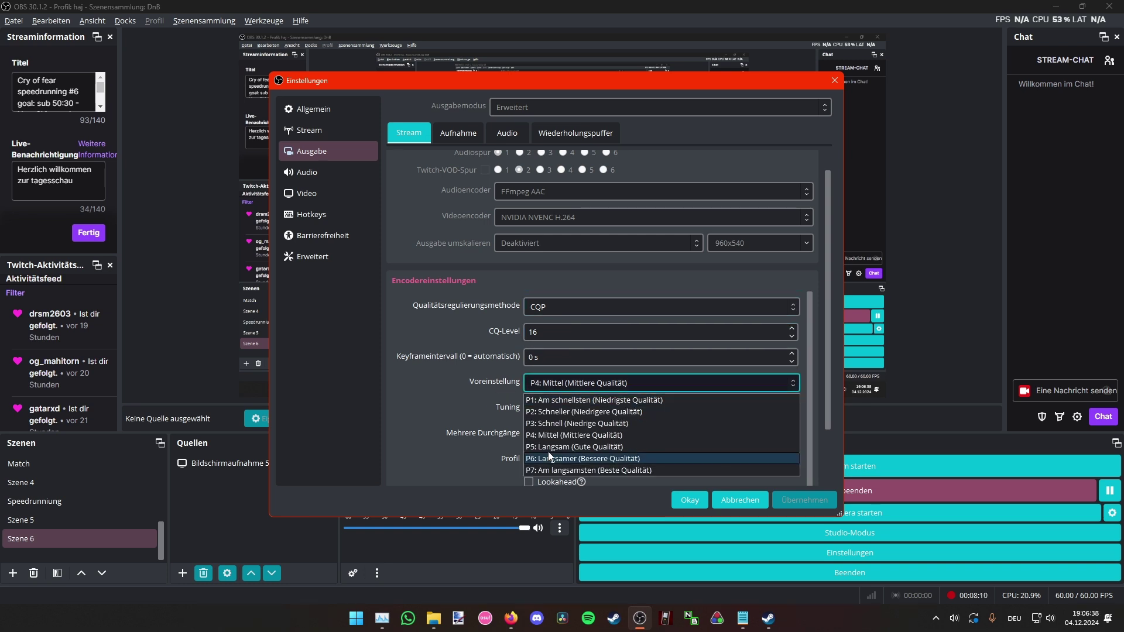
left_click(497, 395)
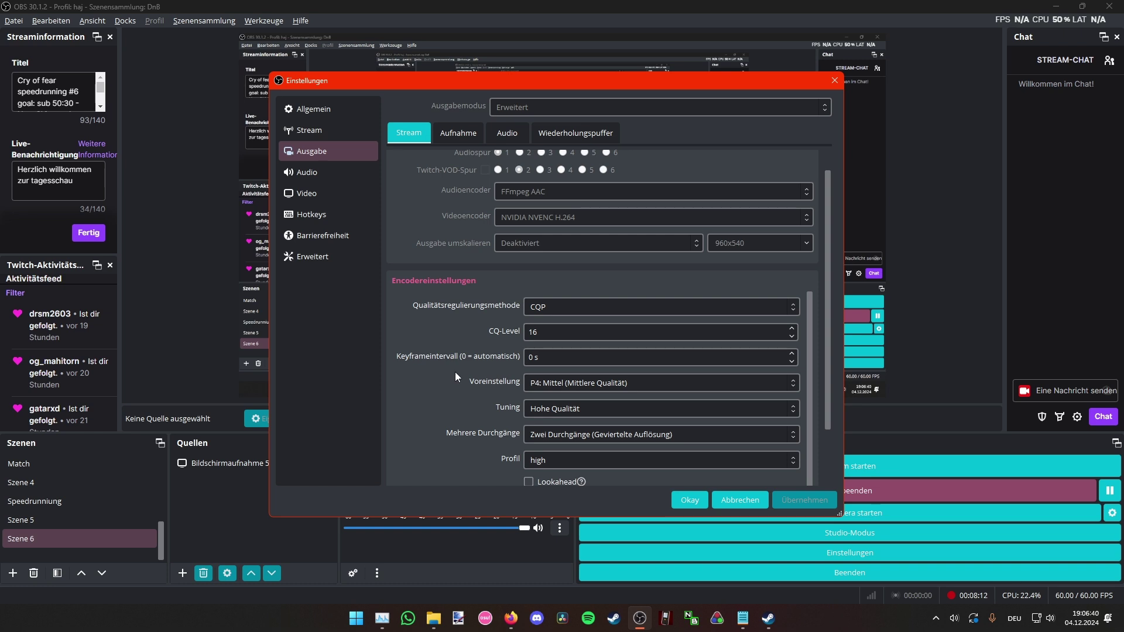
scroll(455, 372, "up", 1)
left_click(530, 332)
left_click(447, 345)
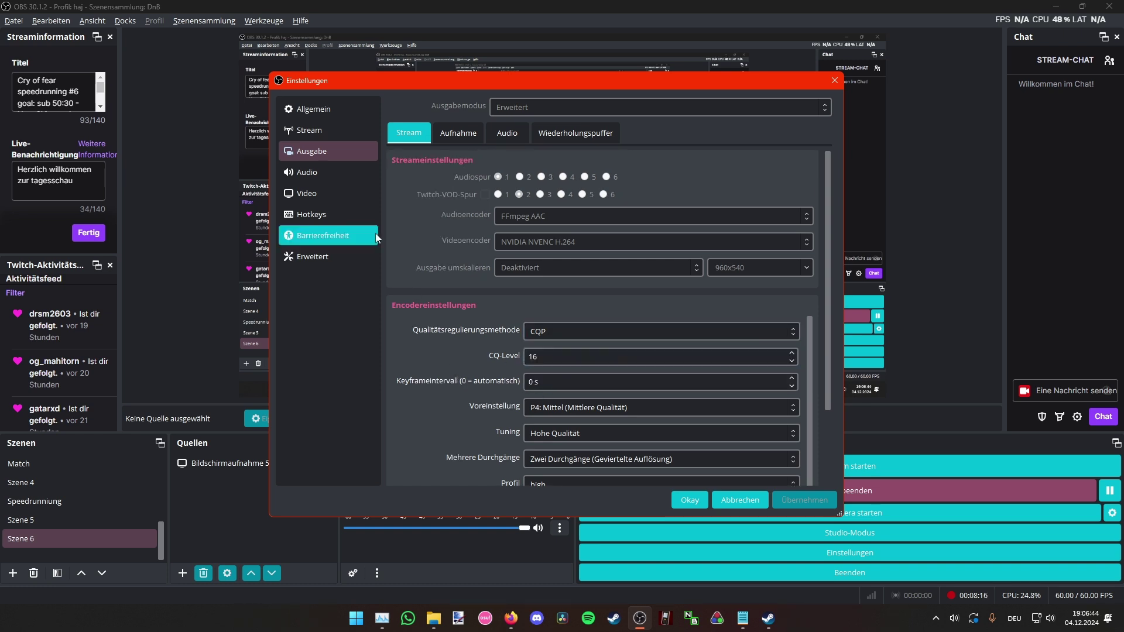
left_click(334, 174)
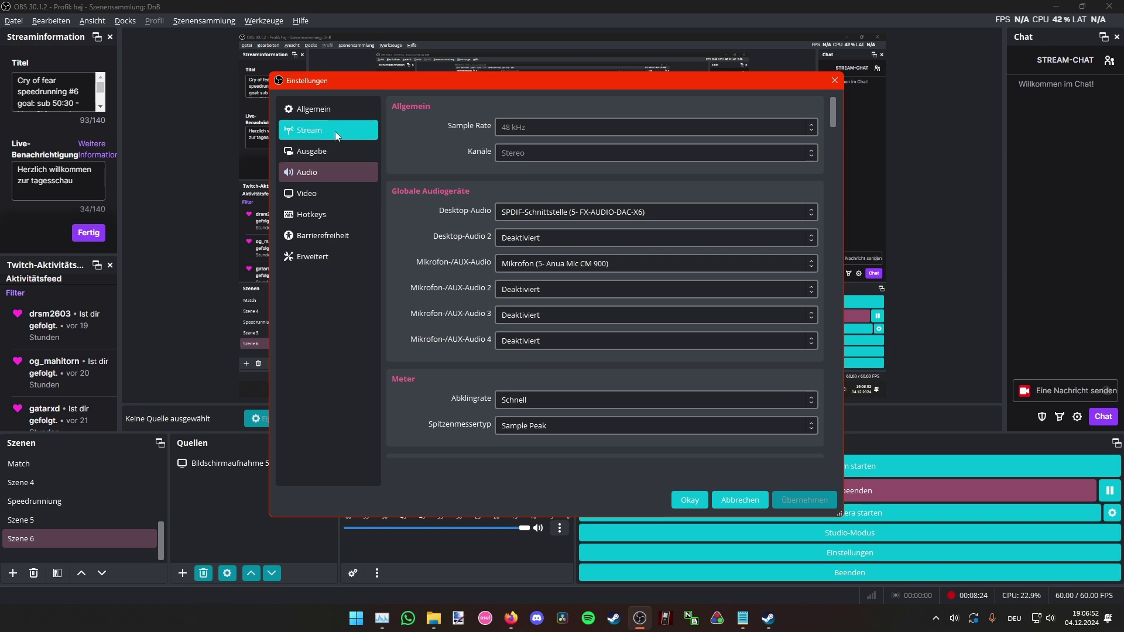
View the Video settings page, with 1920x1080 at 60 FPS
left_click(332, 191)
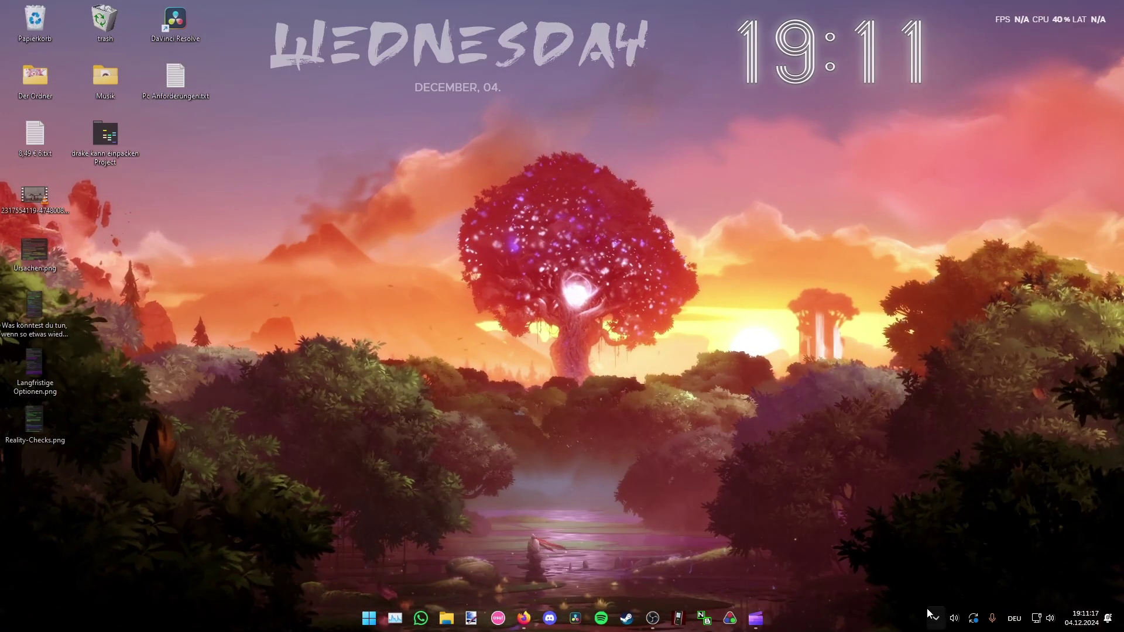
Quit Rainmeter, TranslucentTB, the sync app and one more tray app from the overflow
left_click(935, 618)
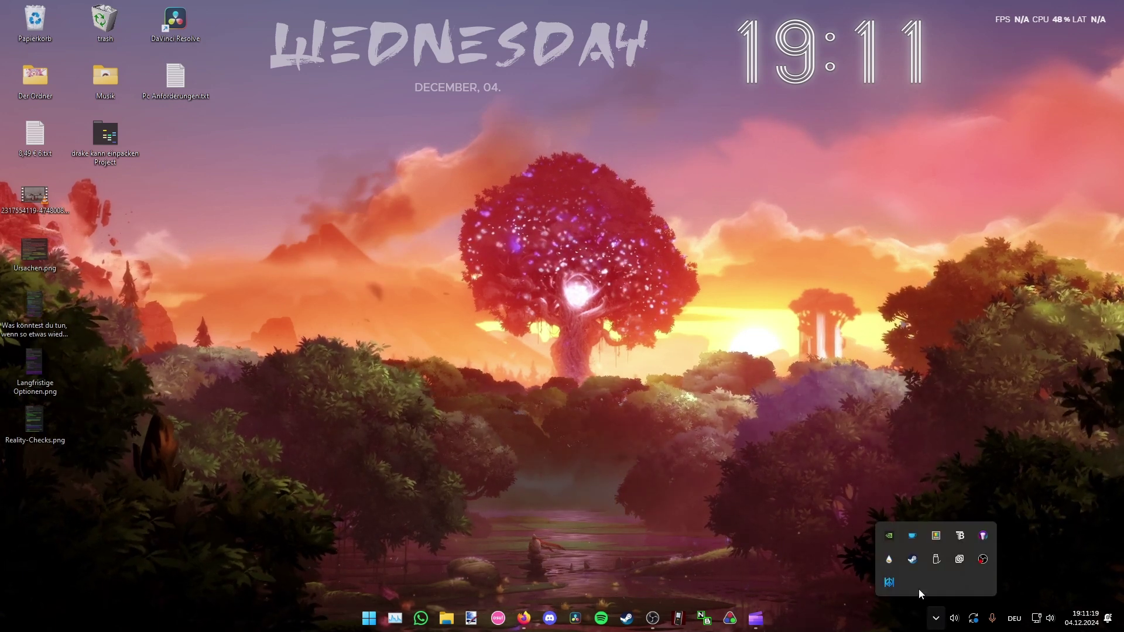
right_click(889, 559)
left_click(894, 555)
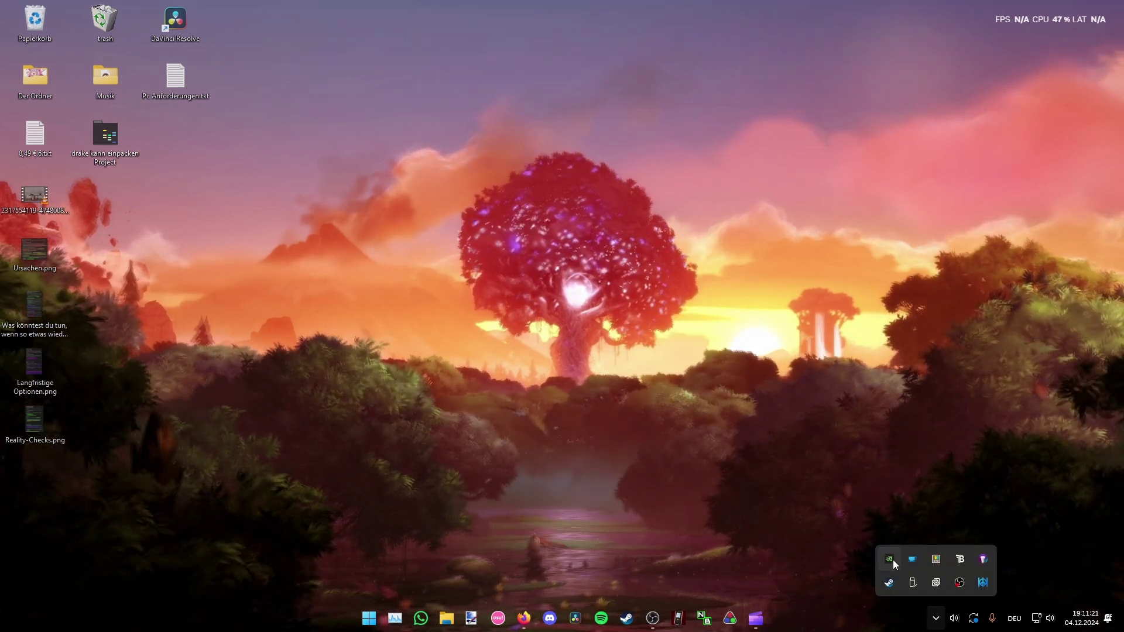
right_click(938, 561)
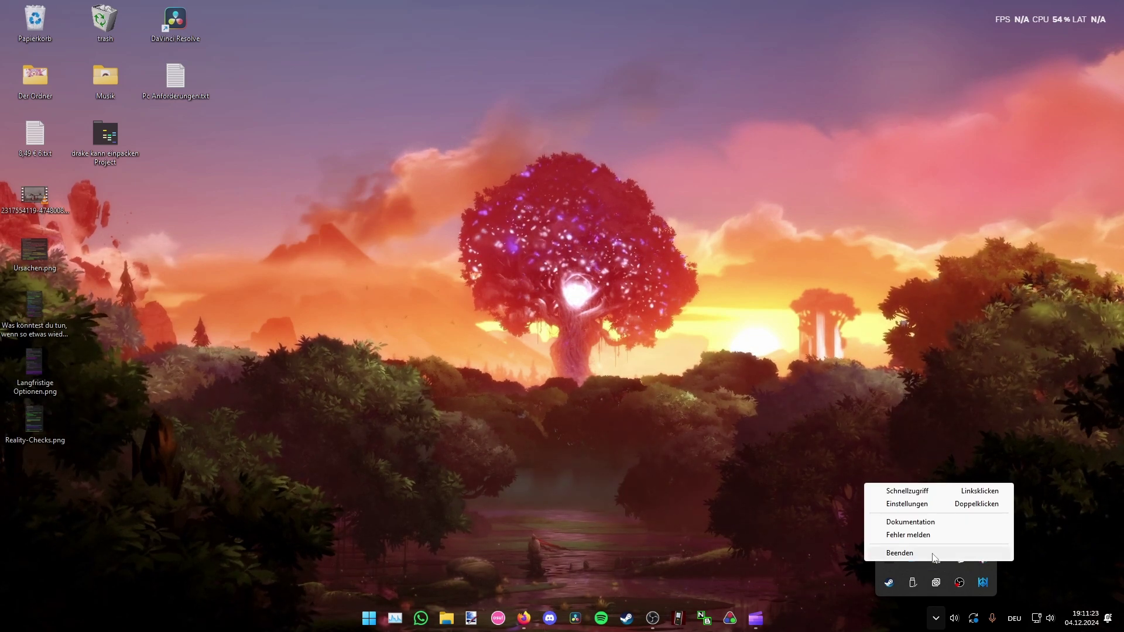
left_click(937, 553)
right_click(915, 561)
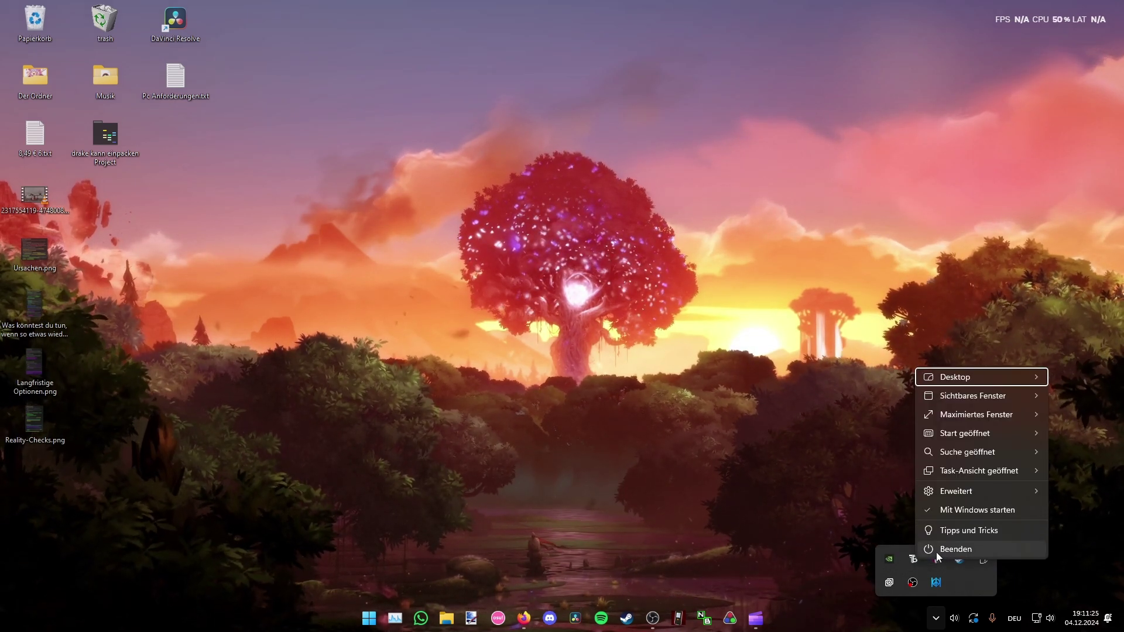
left_click(937, 553)
right_click(914, 559)
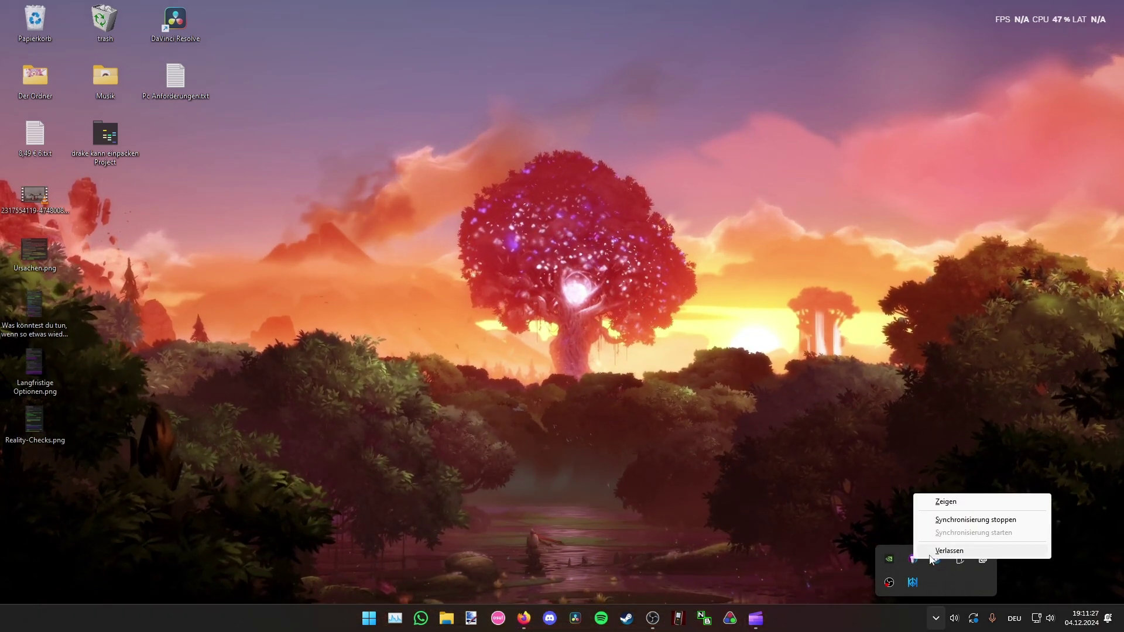
left_click(940, 552)
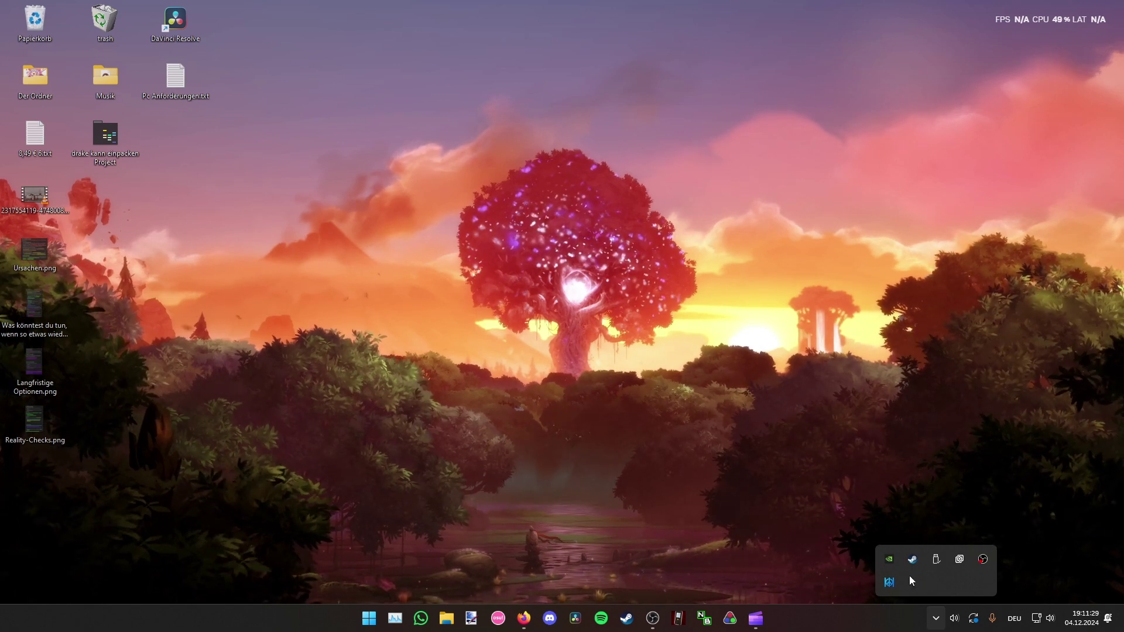
left_click(1007, 547)
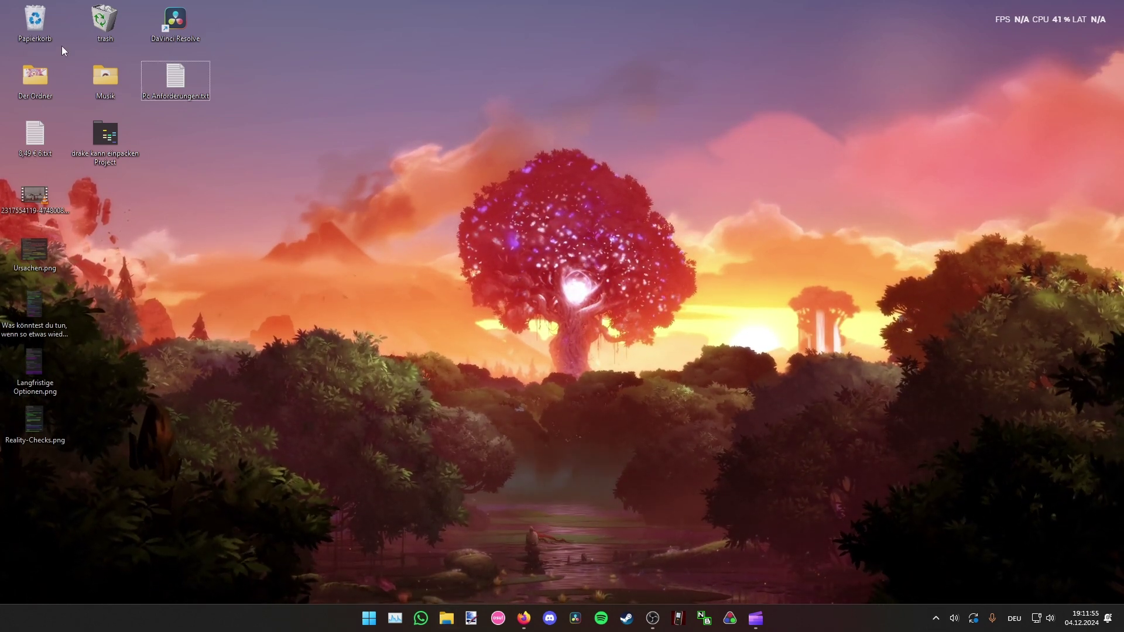
Empty the Papierkorb, confirming permanent deletion of the Star Rail folder
right_click(35, 22)
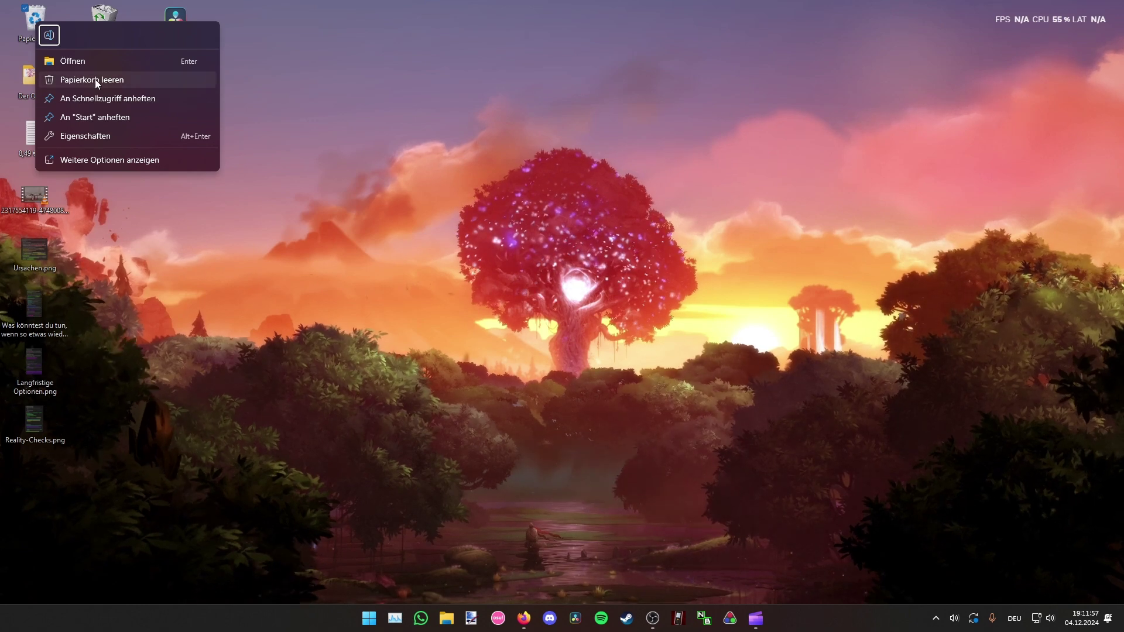
left_click(95, 79)
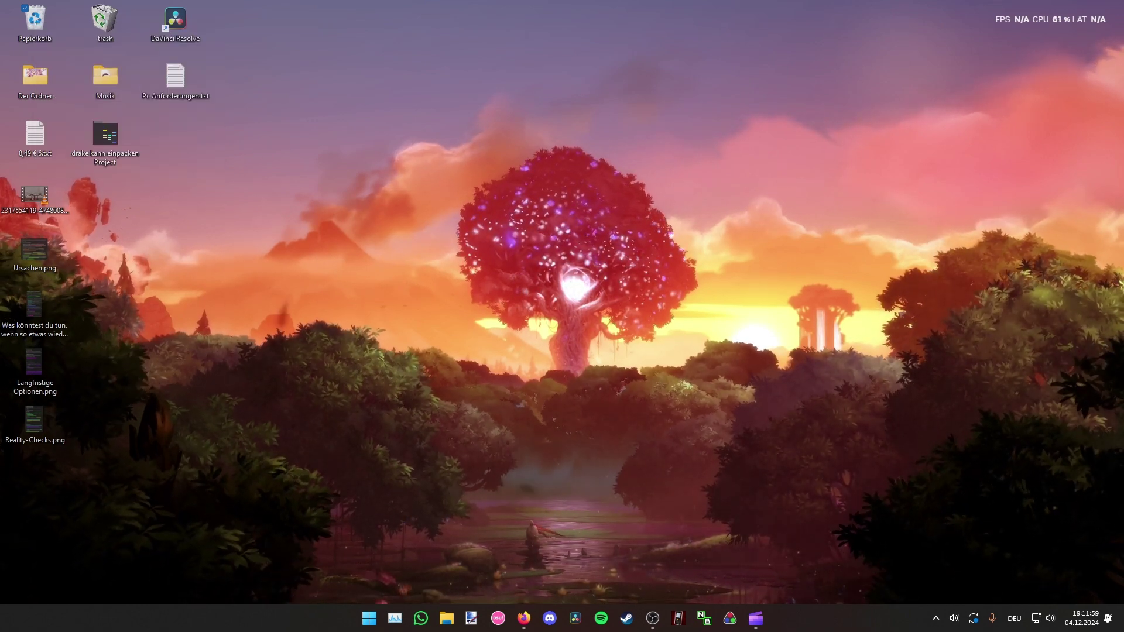
right_click(53, 26)
left_click(86, 80)
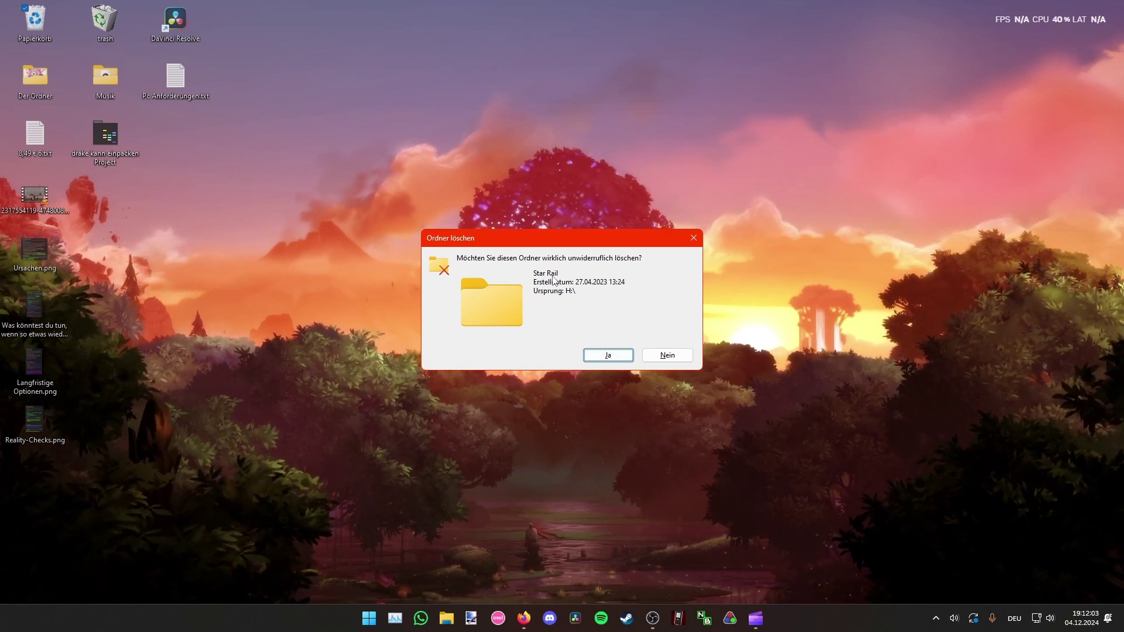
left_click(606, 355)
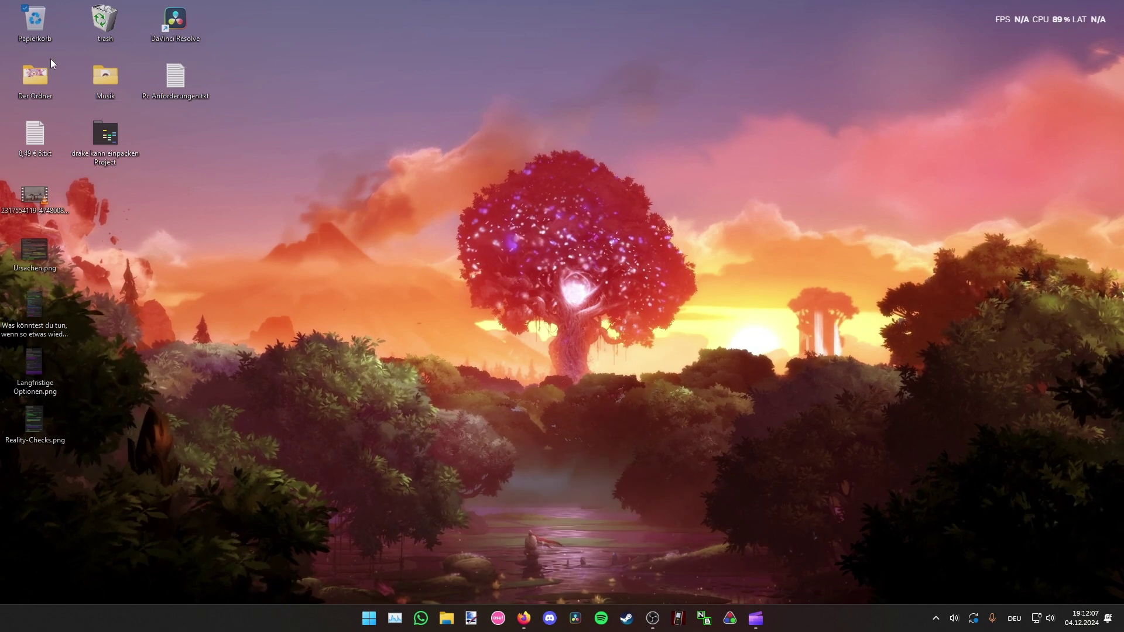
left_click(52, 35)
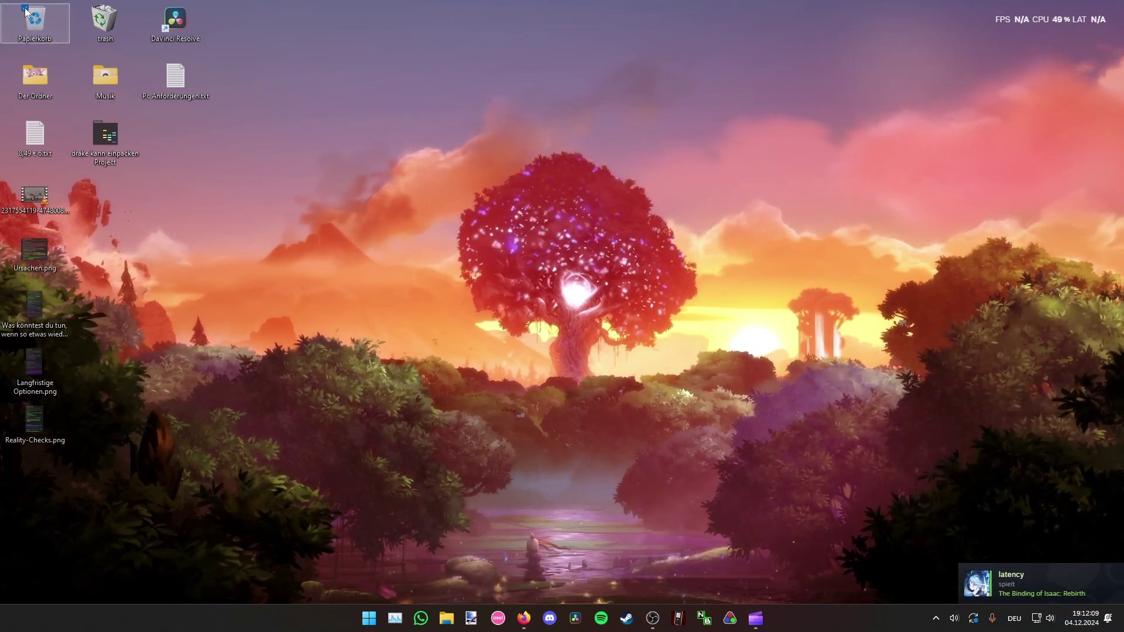
left_click(372, 232)
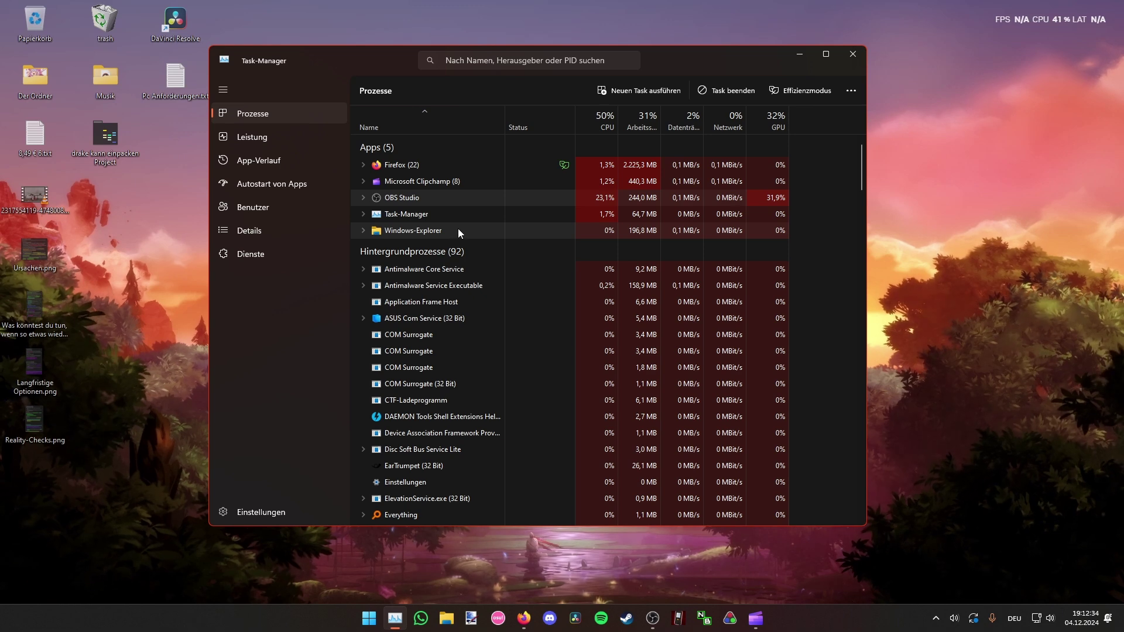
Look over the Windows-Explorer, Firefox and Clipchamp rows without ending any, then restore OBS
left_click(458, 228)
left_click(443, 166)
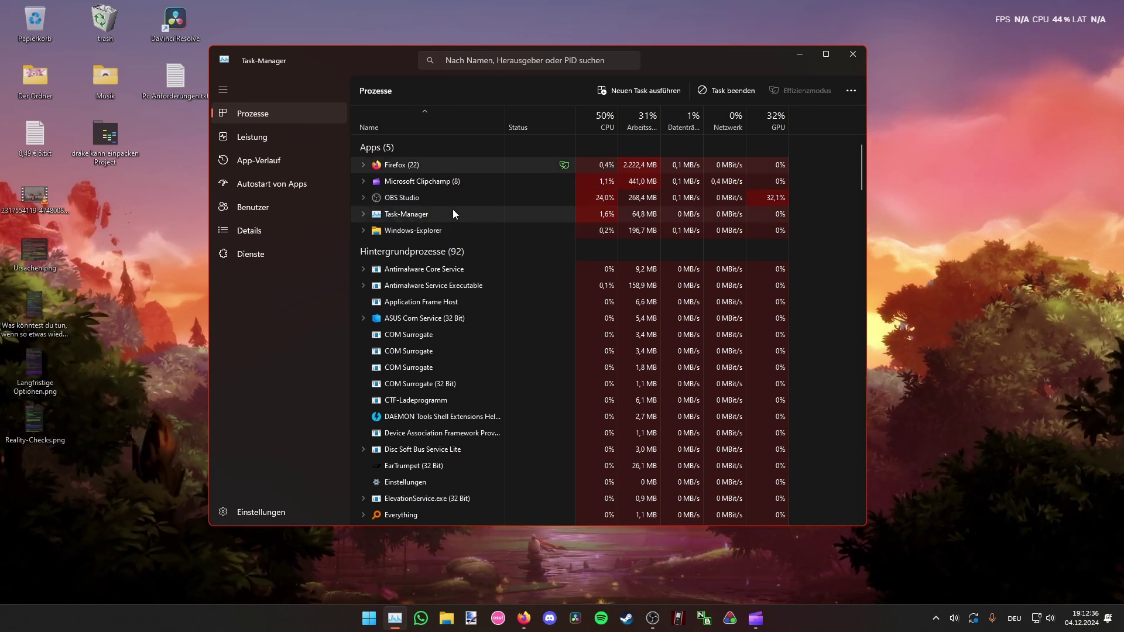
left_click(454, 182)
left_click(441, 230)
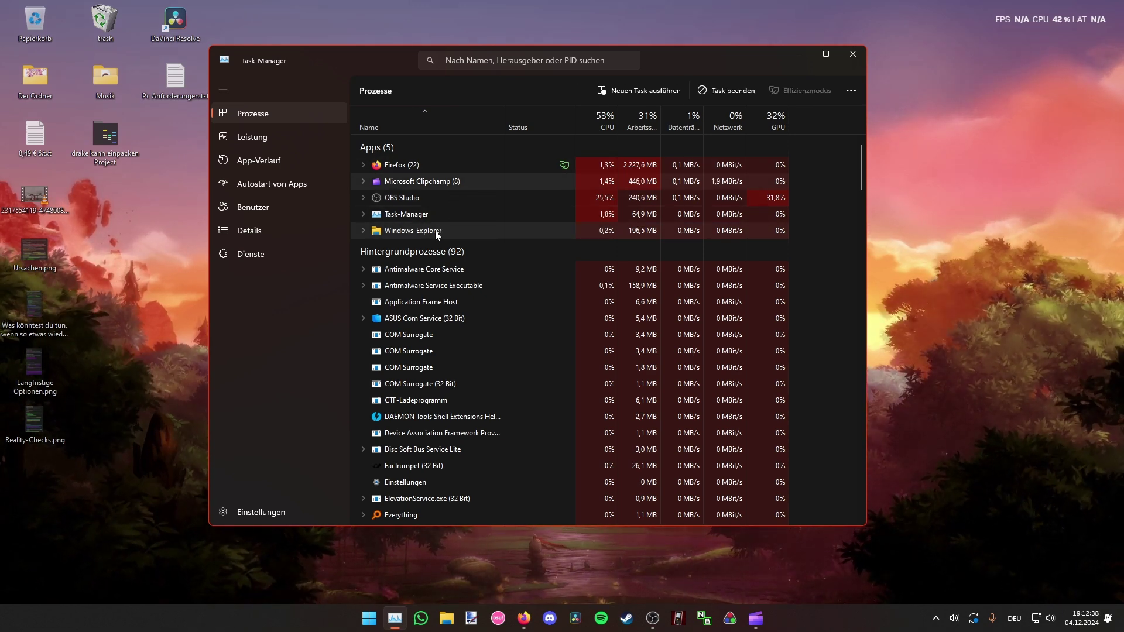
left_click(436, 164)
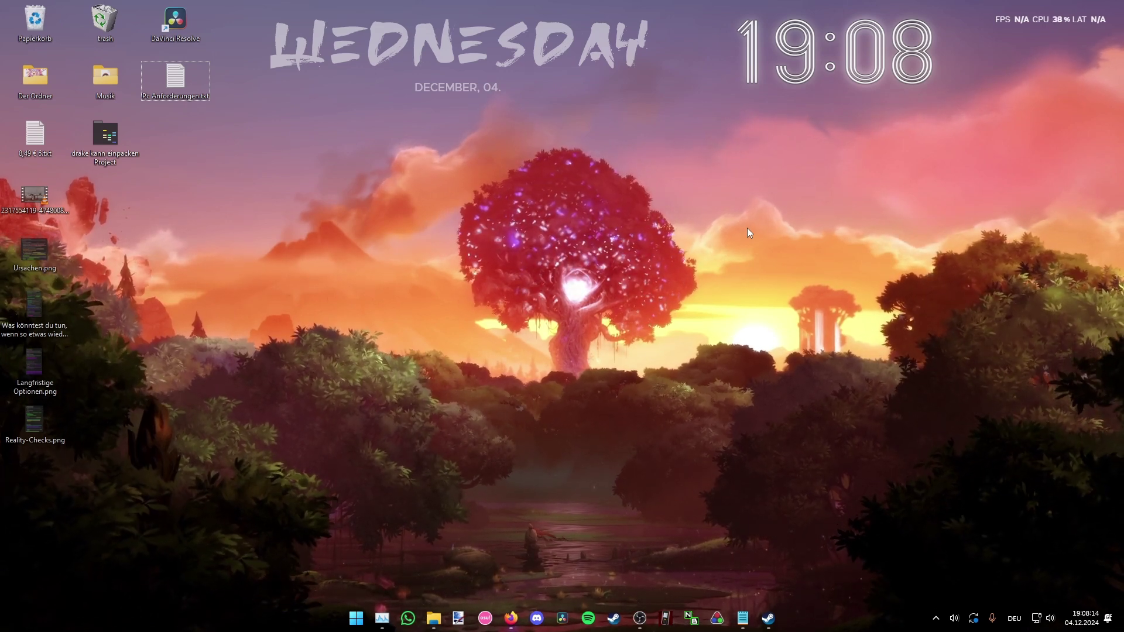
left_click(640, 618)
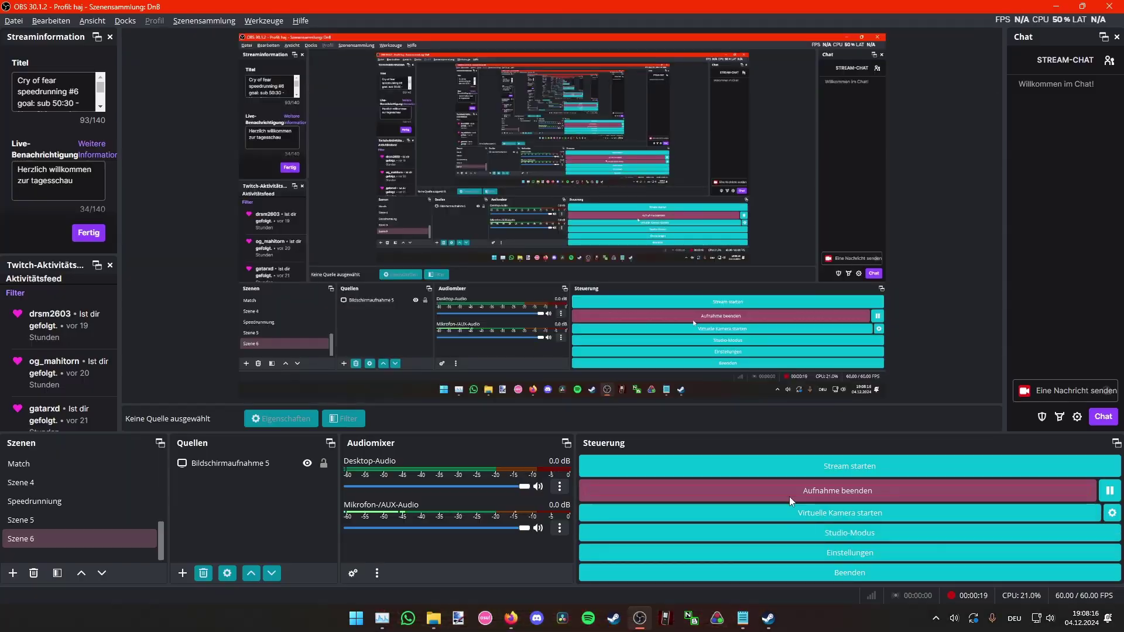